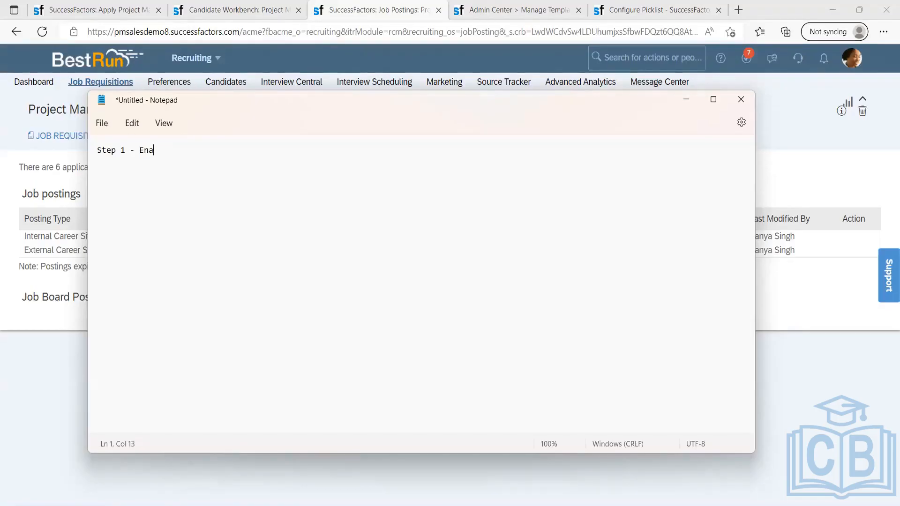
# - Complete the first note line as "Step 1 - Enable multi stage in provisioning" and leave a blank line below it
pyautogui.write('ble')
pyautogui.write('multi stage in pr')
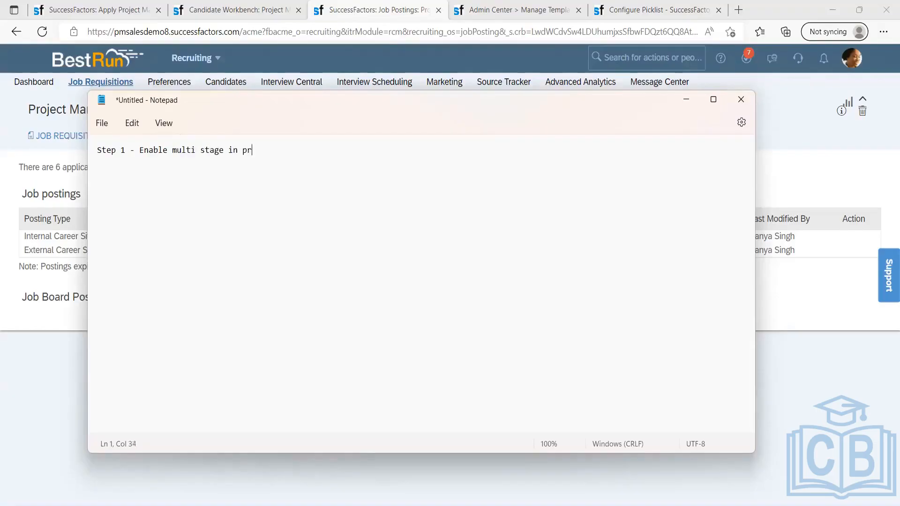
pyautogui.write('ovisioning')
pyautogui.press('Return')
pyautogui.press('Return')
# - Write the second note line as "Step 2 - Move your application permissions to Job requsition."
pyautogui.write('Step 2')
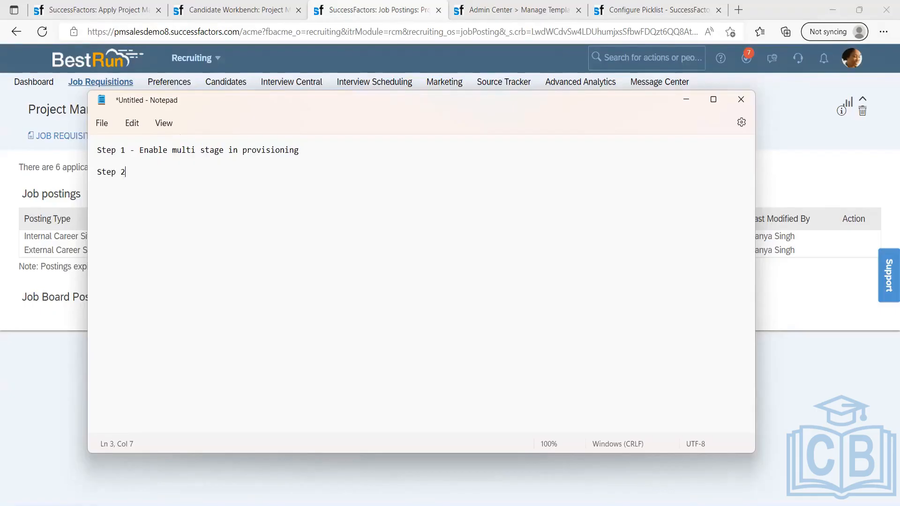
pyautogui.write(' - ')
pyautogui.write('<')
pyautogui.press('BackSpace')
pyautogui.write('Move your applicati')
pyautogui.press('BackSpace')
pyautogui.press('BackSpace')
pyautogui.press('BackSpace')
pyautogui.press('BackSpace')
pyautogui.write('uc')
pyautogui.press('BackSpace')
pyautogui.press('BackSpace')
pyautogui.write('cation per')
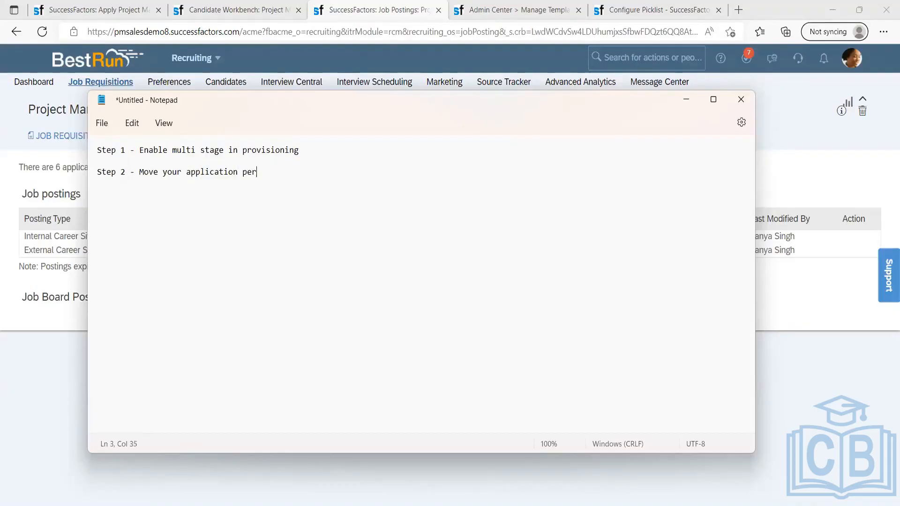
pyautogui.write('missions to Job requsition.,')
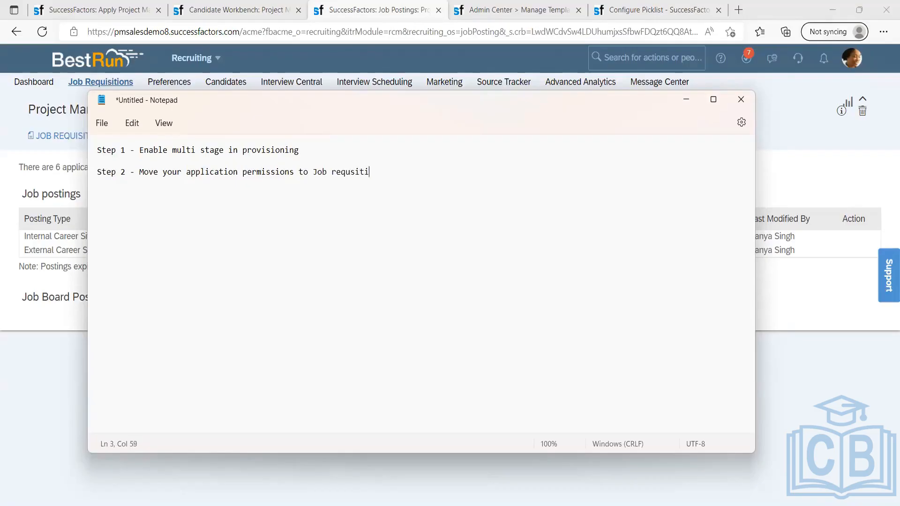
pyautogui.press('Return')
pyautogui.press('BackSpace')
pyautogui.press('BackSpace')
# - Insert a blank line above the Step 1 note and two extra blank lines between the Step 1 and Step 2 notes
pyautogui.click(102, 150)
pyautogui.press('Left')
pyautogui.press('Return')
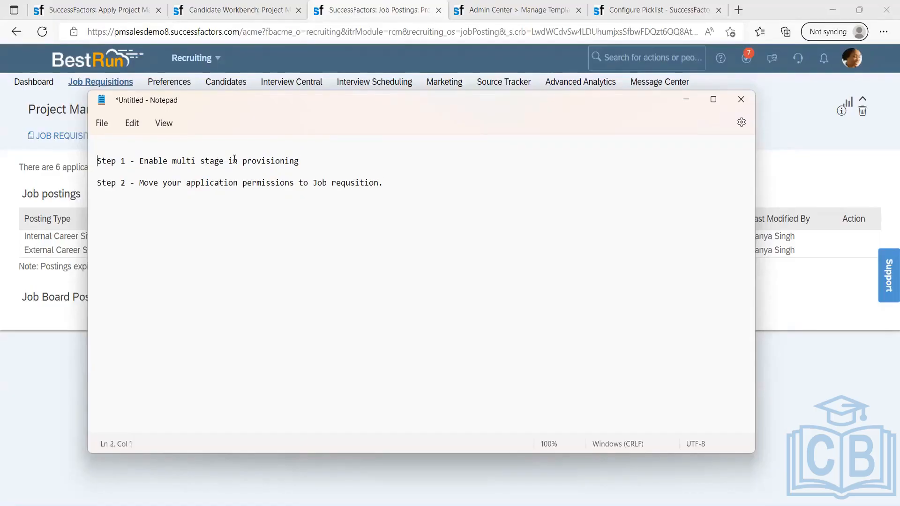
pyautogui.moveTo(121, 148); pyautogui.dragTo(100, 152)
pyautogui.click(262, 201)
pyautogui.press('Up')
pyautogui.press('Return')
pyautogui.press('Return')
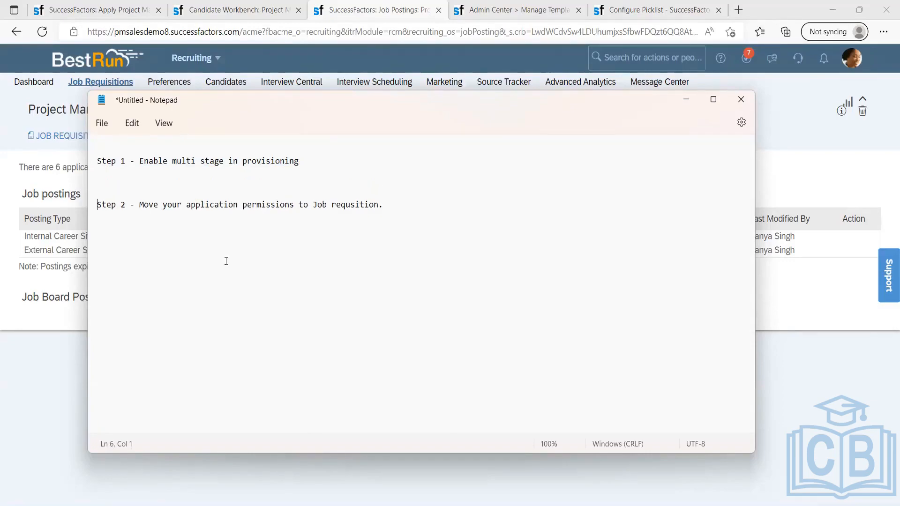
pyautogui.press('Down')
pyautogui.click(96, 205)
pyautogui.tripleClick(173, 211)
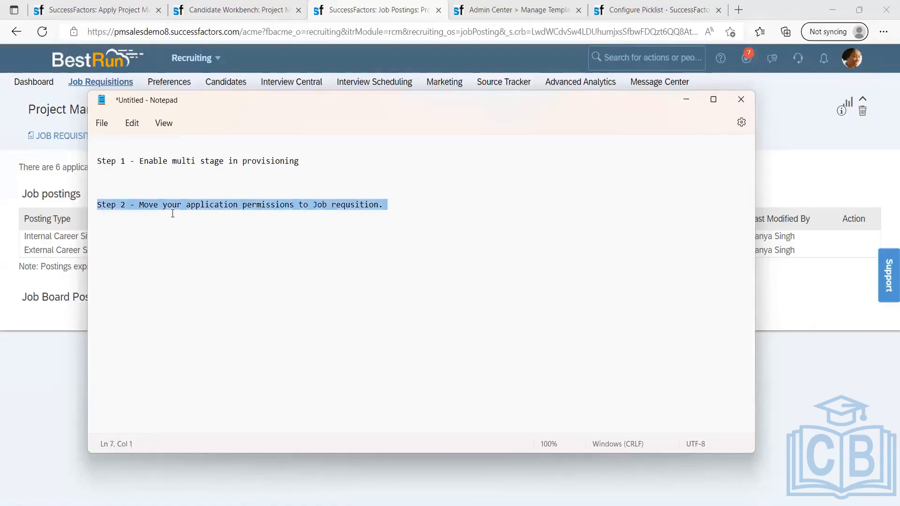
pyautogui.click(118, 237)
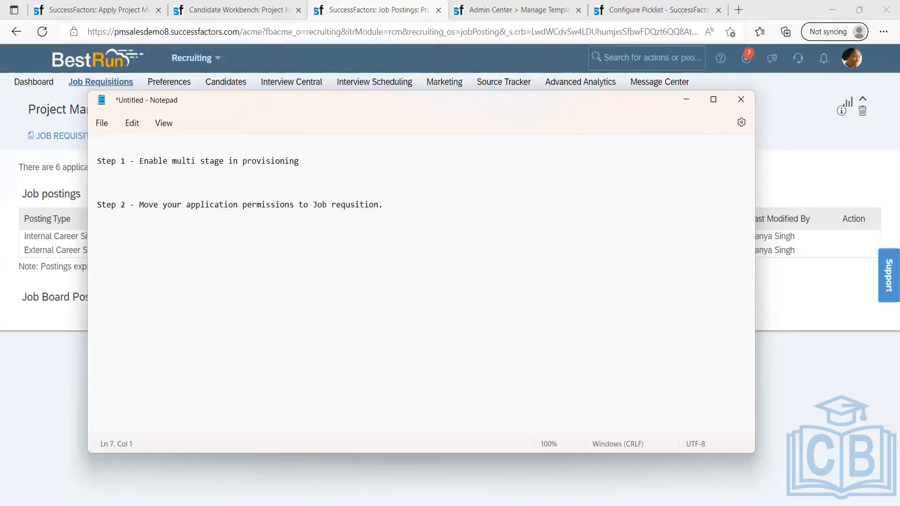
# - Switch to Notepad++ and examine the write field-permission block in Application_Starter.xml, including its role names and field references
pyautogui.hotkey('alt', 'Tab')
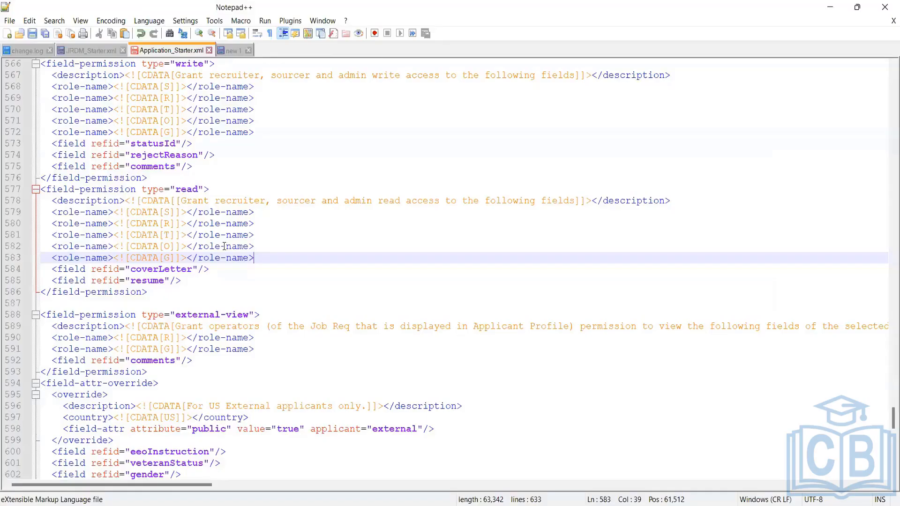
pyautogui.scroll(5, 86, 219)
pyautogui.click(70, 220)
pyautogui.click(153, 233)
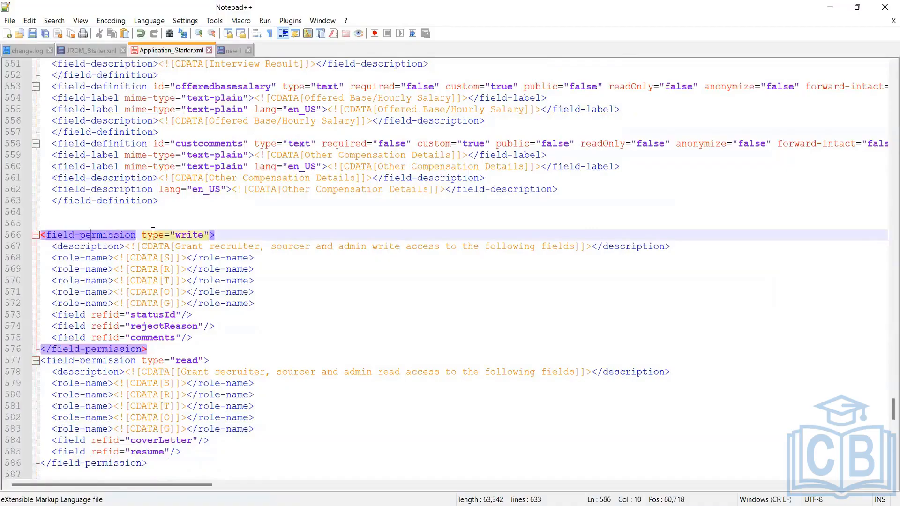
pyautogui.click(190, 233)
pyautogui.doubleClick(190, 233)
pyautogui.doubleClick(188, 235)
pyautogui.click(170, 257)
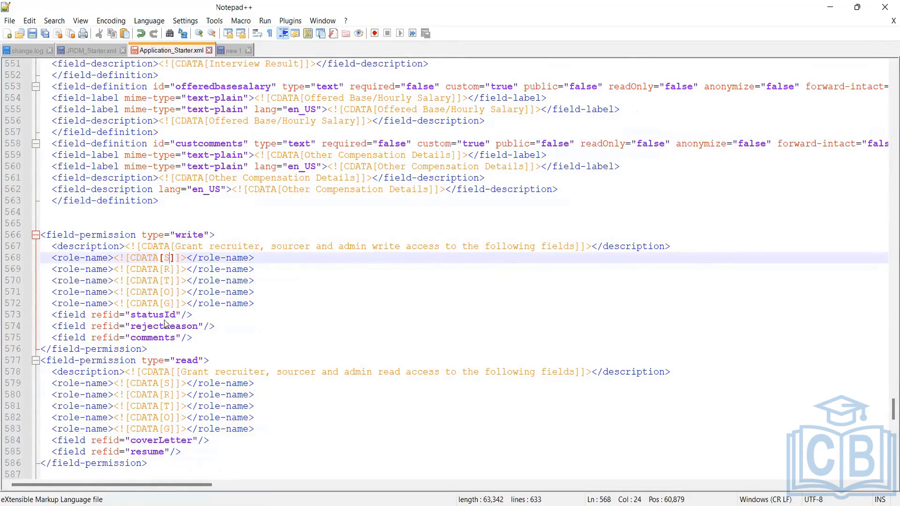
pyautogui.moveTo(187, 338); pyautogui.dragTo(40, 317)
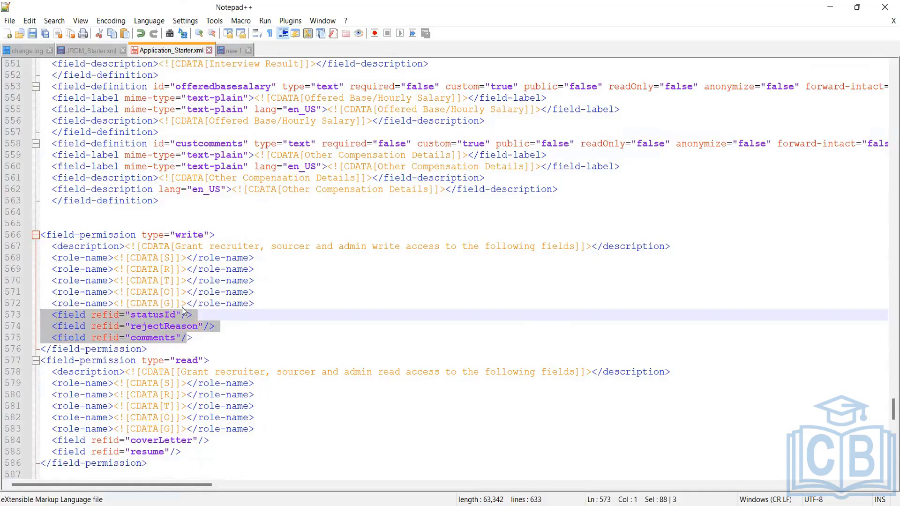
pyautogui.scroll(-2, 234, 263)
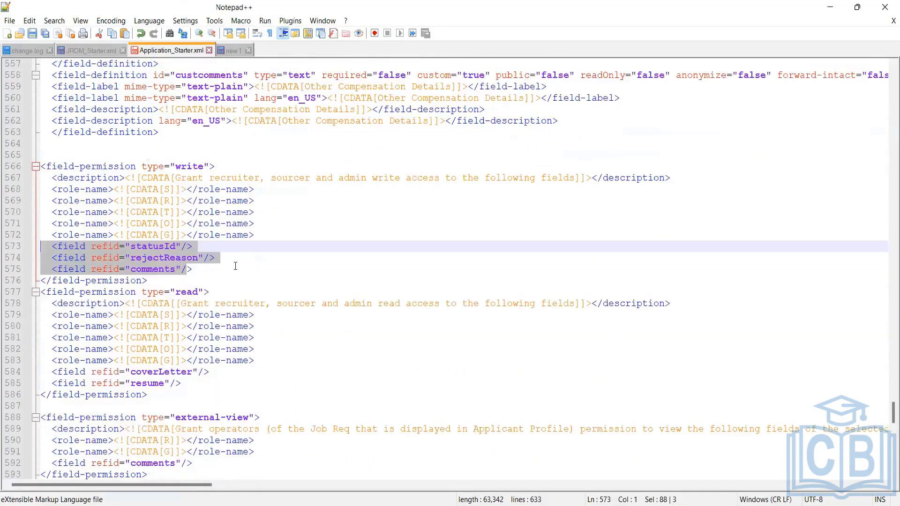
pyautogui.scroll(-1, 197, 297)
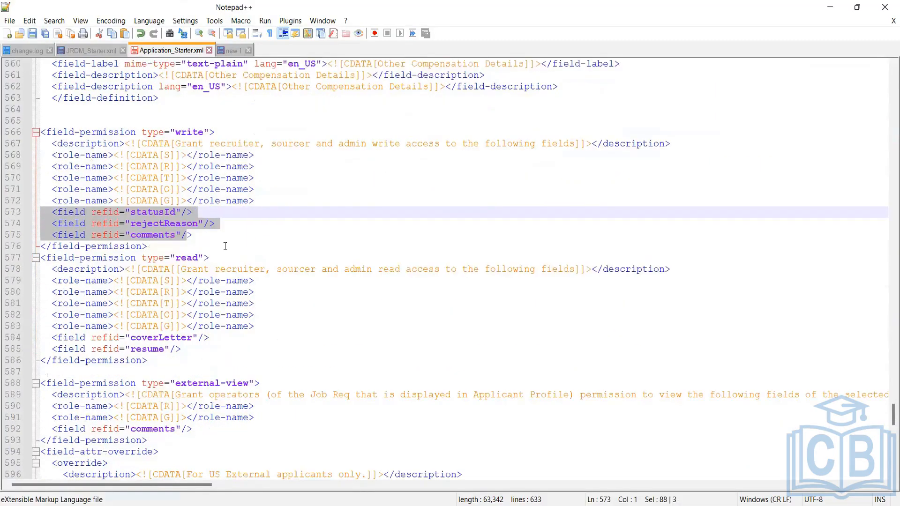
# - Examine the read field-permission block, going through its role names S, R, T, O, G and its coverLetter and resume fields
pyautogui.click(195, 259)
pyautogui.click(171, 281)
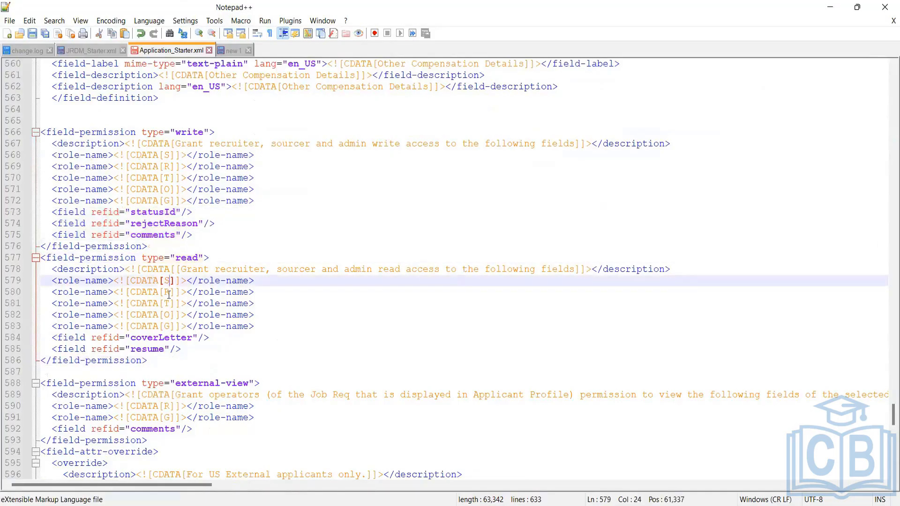
pyautogui.click(170, 292)
pyautogui.click(170, 304)
pyautogui.click(172, 316)
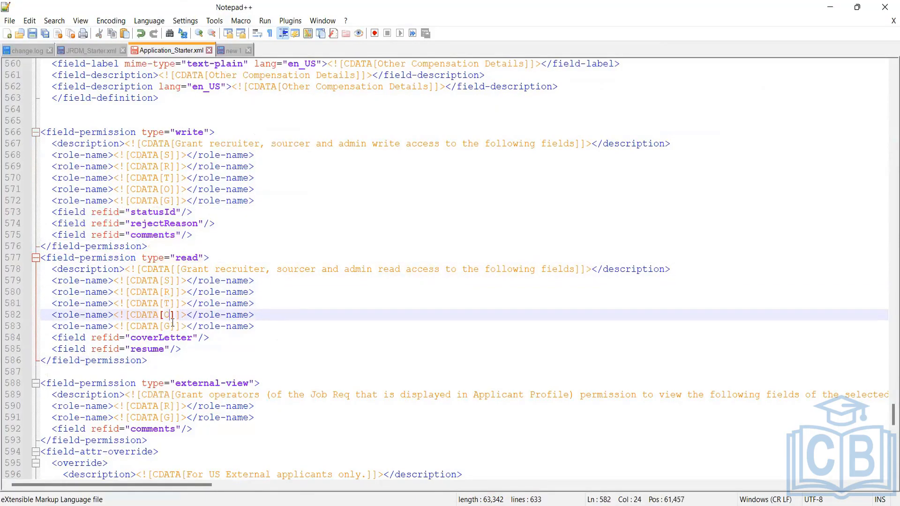
pyautogui.click(172, 324)
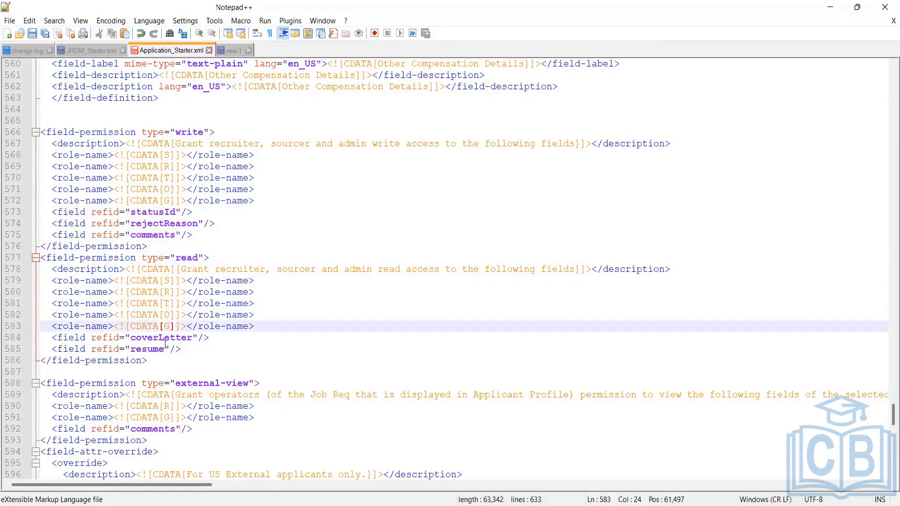
pyautogui.click(184, 349)
pyautogui.moveTo(165, 345); pyautogui.dragTo(76, 337)
pyautogui.moveTo(183, 348); pyautogui.dragTo(28, 337)
pyautogui.keyDown('shift'); pyautogui.click(28, 337); pyautogui.keyUp('shift')
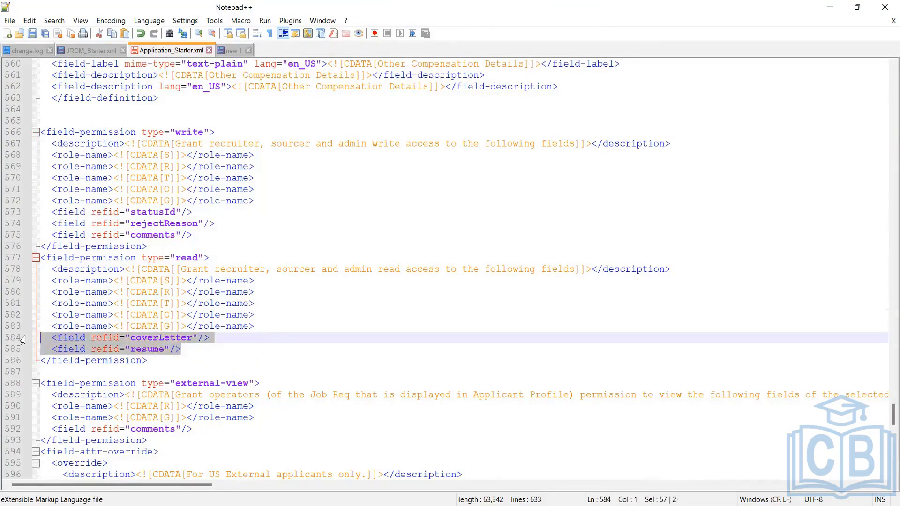
pyautogui.click(264, 300)
# - Review the external-view field-permission block and the field-attr-override sections below it
pyautogui.scroll(-1, 267, 287)
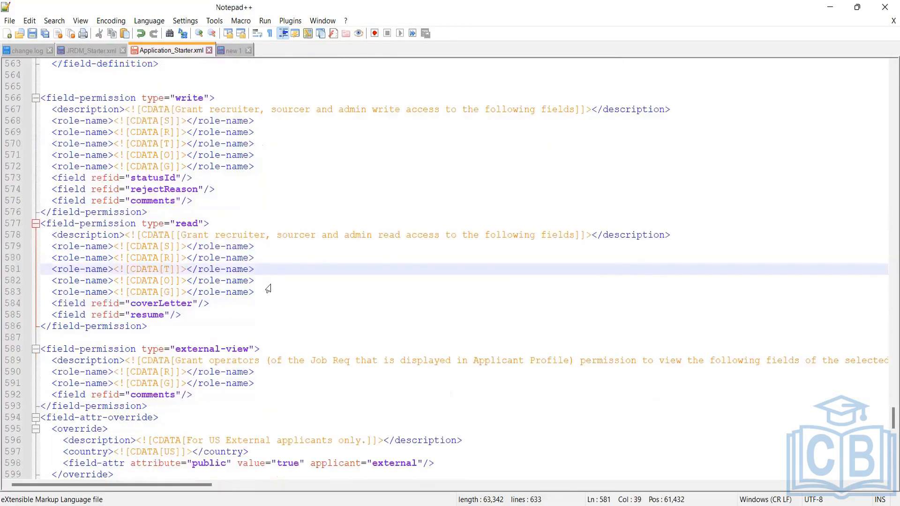
pyautogui.scroll(-2, 226, 267)
pyautogui.scroll(-1, 225, 267)
pyautogui.scroll(3, 99, 247)
pyautogui.click(148, 333)
pyautogui.scroll(-1, 204, 320)
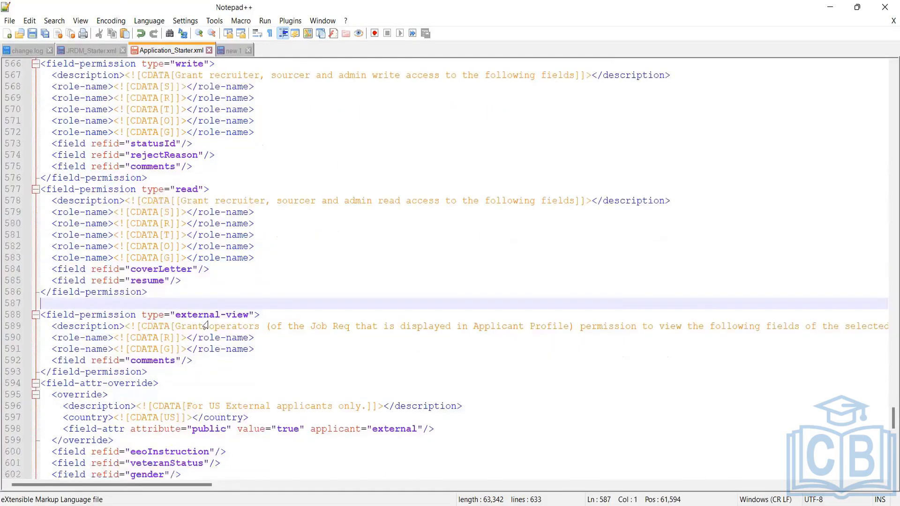
pyautogui.scroll(-1, 241, 293)
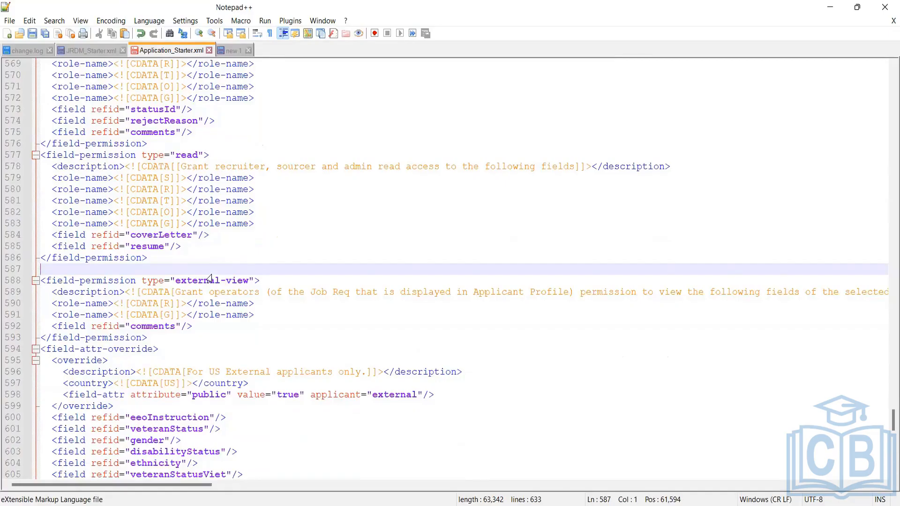
pyautogui.scroll(-2, 209, 277)
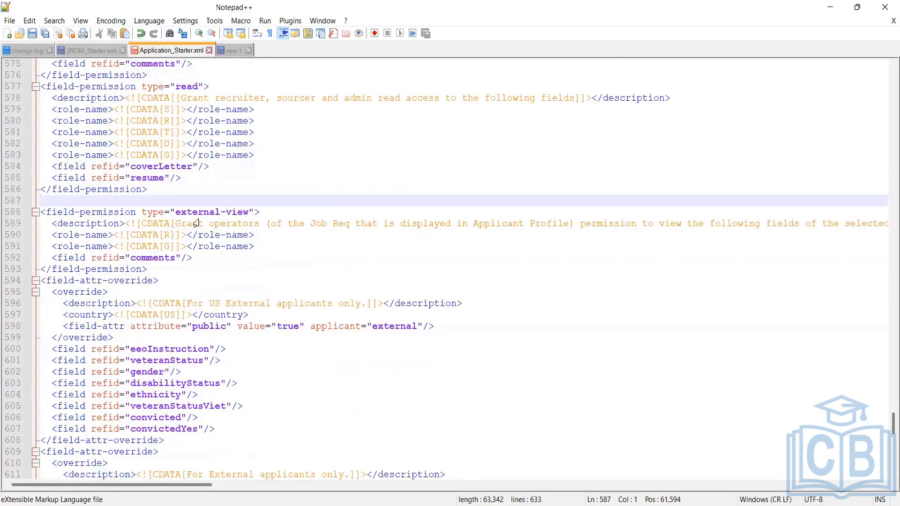
pyautogui.scroll(-1, 199, 225)
pyautogui.scroll(-2, 199, 226)
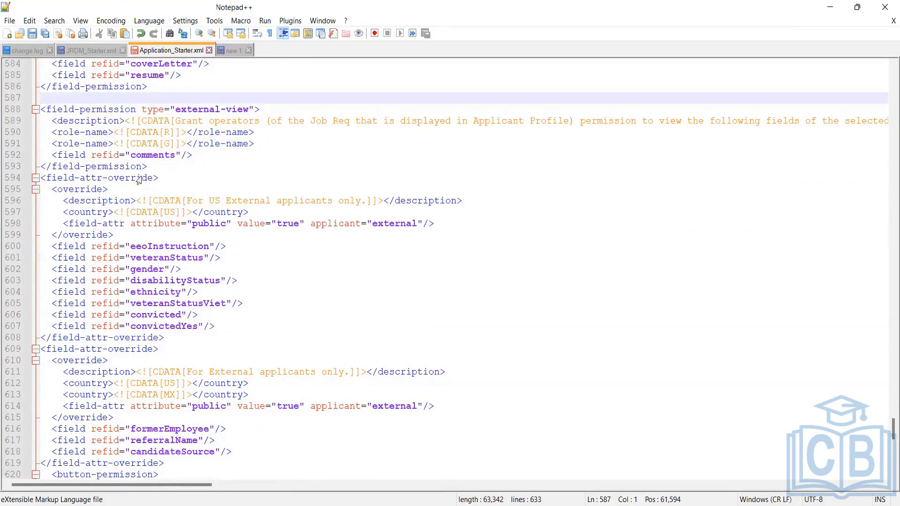
# - Examine the field-attr-override block for US External applicants and its eeoInstruction, veteranStatus, gender and disabilityStatus fields
pyautogui.click(155, 178)
pyautogui.keyDown('shift'); pyautogui.click(109, 183); pyautogui.keyUp('shift')
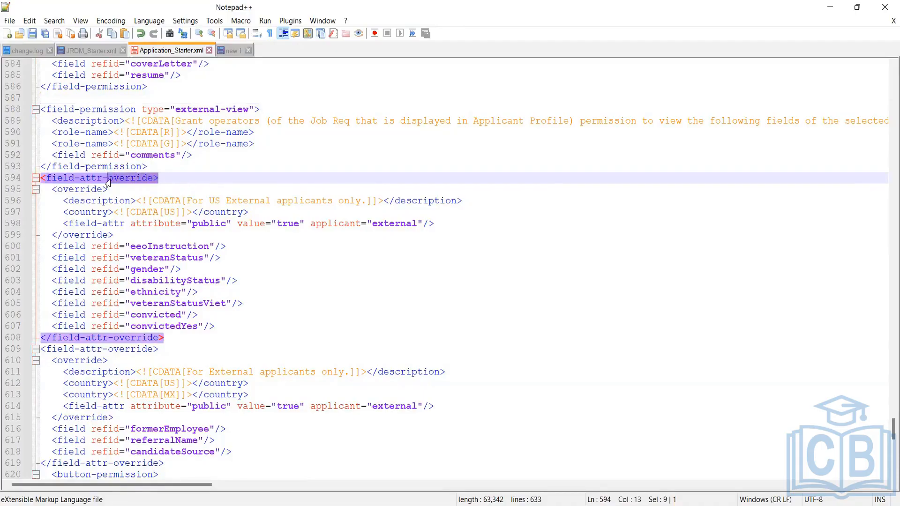
pyautogui.moveTo(109, 182); pyautogui.dragTo(22, 178)
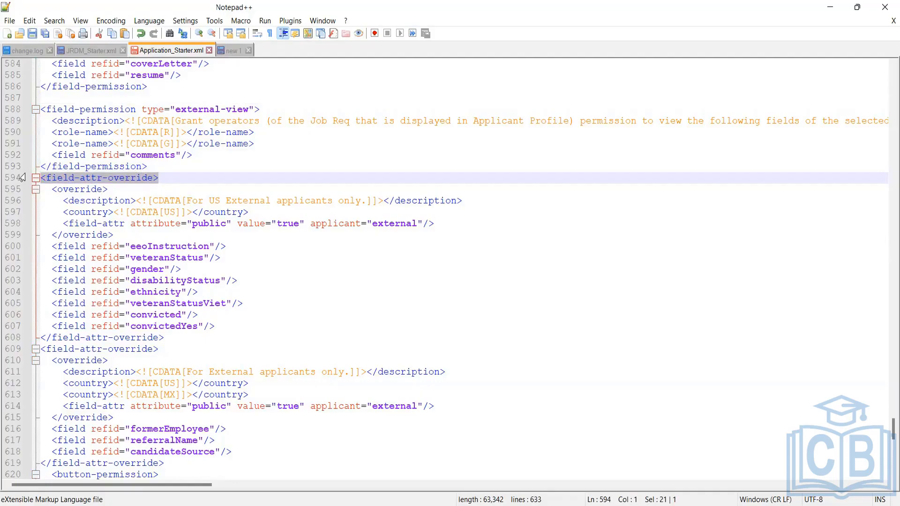
pyautogui.click(168, 178)
pyautogui.keyDown('shift'); pyautogui.click(29, 170); pyautogui.keyUp('shift')
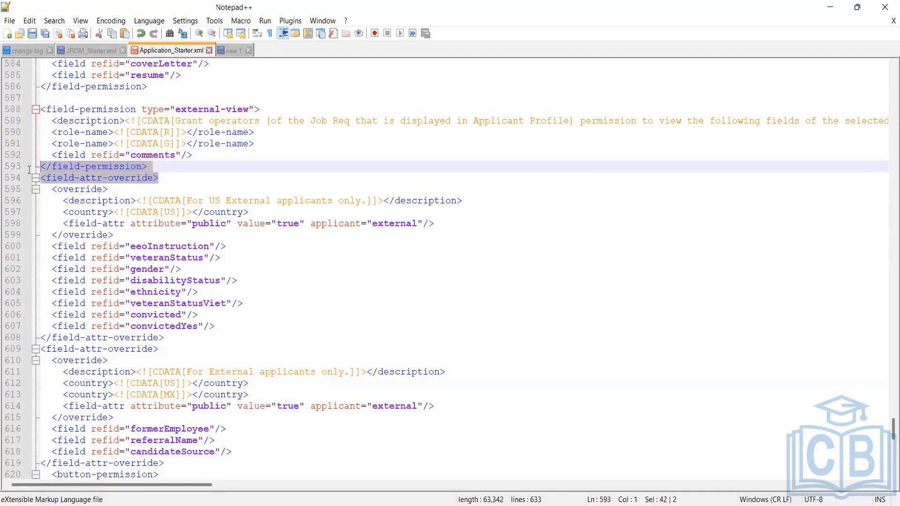
pyautogui.keyDown('shift'); pyautogui.click(29, 175); pyautogui.keyUp('shift')
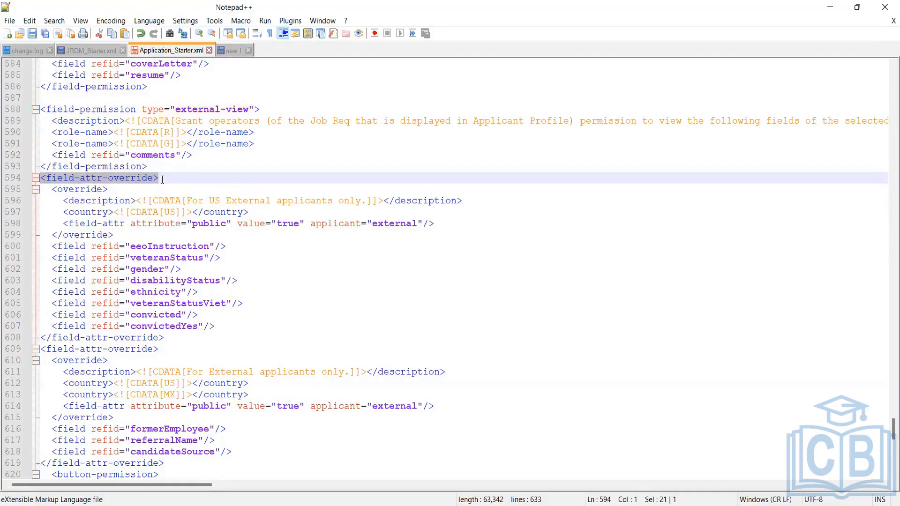
pyautogui.doubleClick(154, 248)
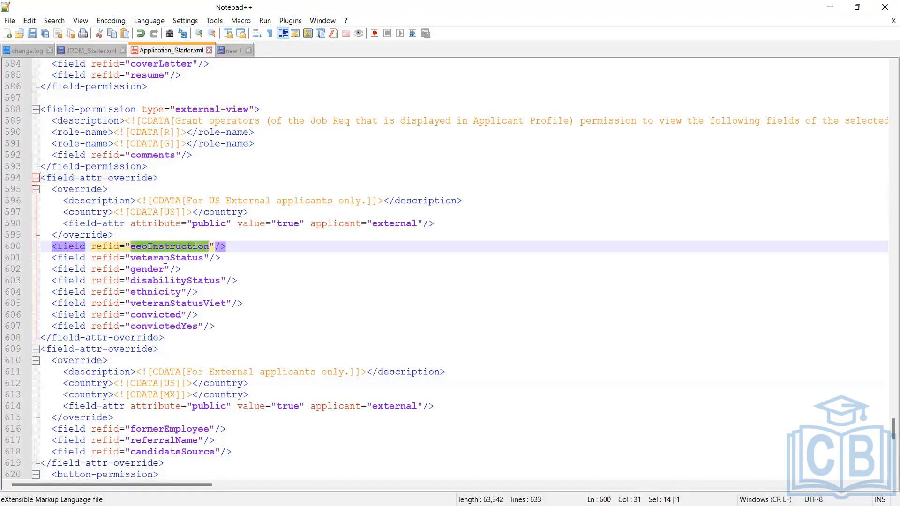
pyautogui.doubleClick(164, 259)
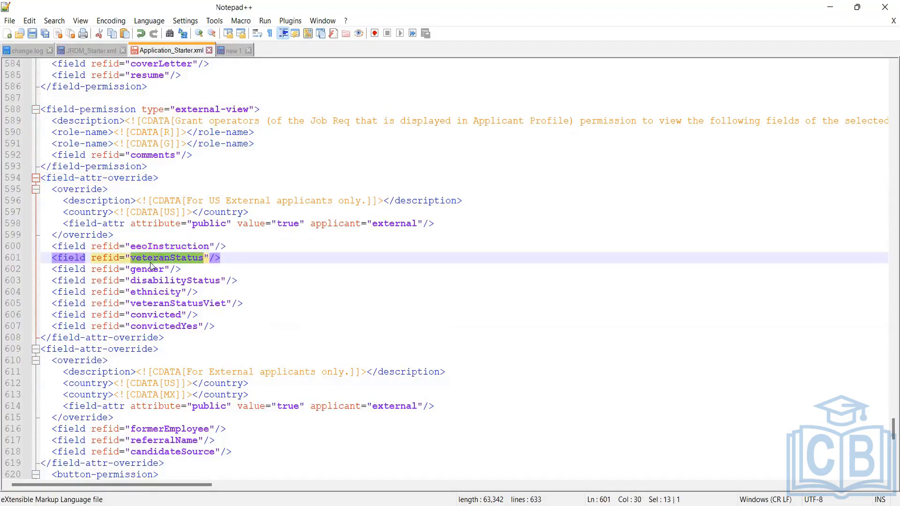
pyautogui.doubleClick(146, 269)
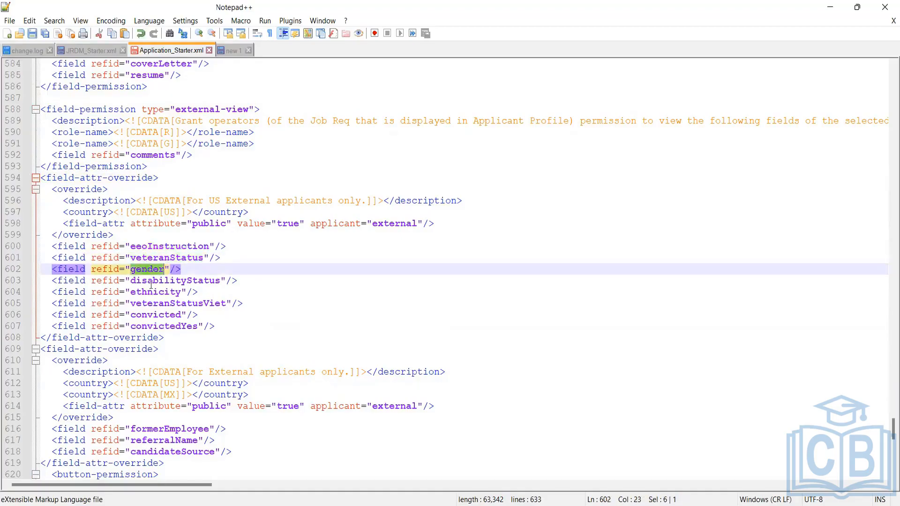
pyautogui.doubleClick(153, 282)
pyautogui.click(169, 247)
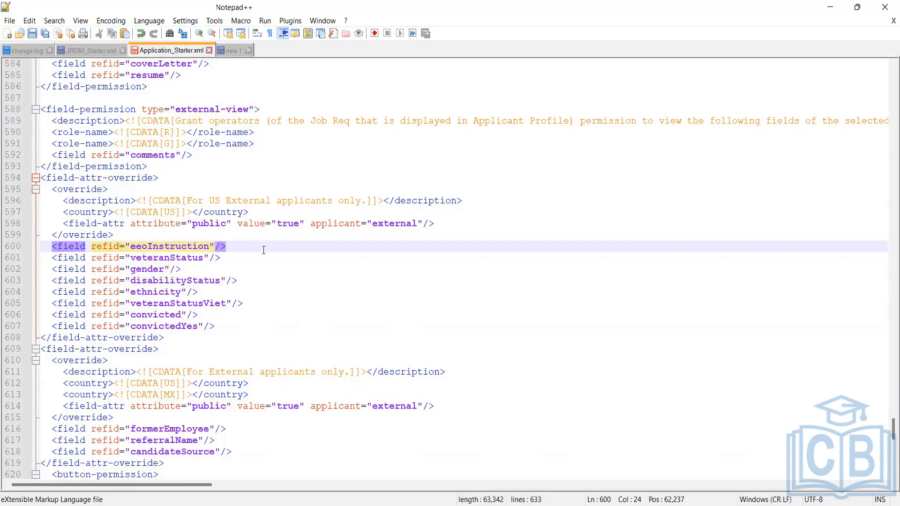
pyautogui.press('End')
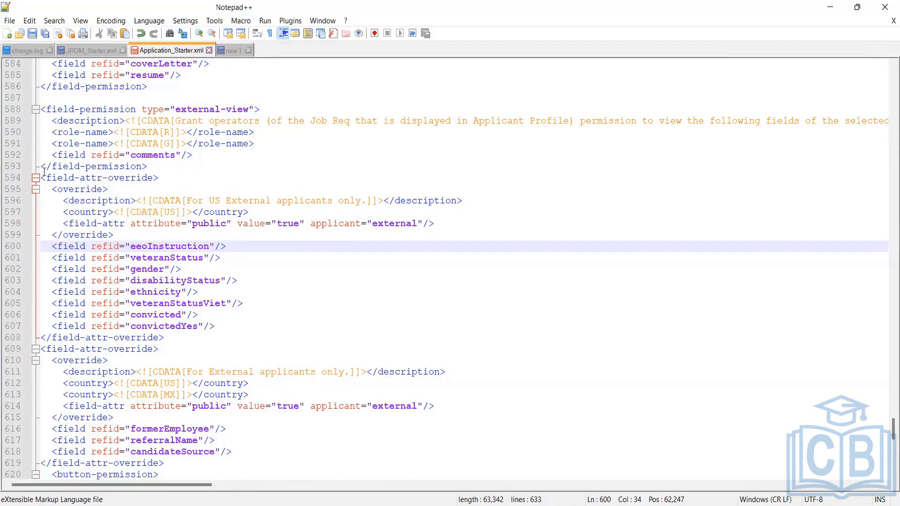
# - Copy the whole field-attr-override block for US External applicants, from its opening tag to its closing tag
pyautogui.moveTo(45, 166); pyautogui.dragTo(164, 337)
pyautogui.click(113, 189)
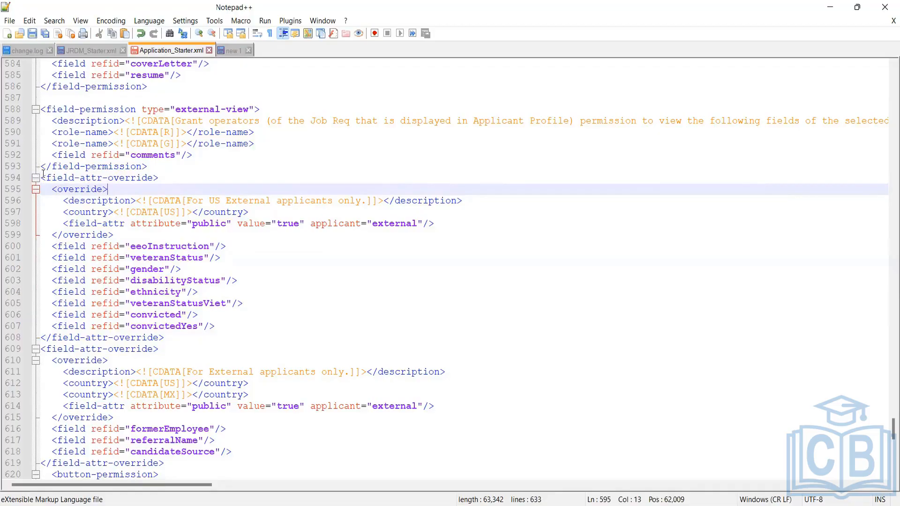
pyautogui.moveTo(41, 178); pyautogui.dragTo(199, 338)
pyautogui.hotkey('ctrl', 'c')
# - Paste the copied field-attr-override block into the new 1 file, a few blank lines below the First Name field description
pyautogui.click(231, 54)
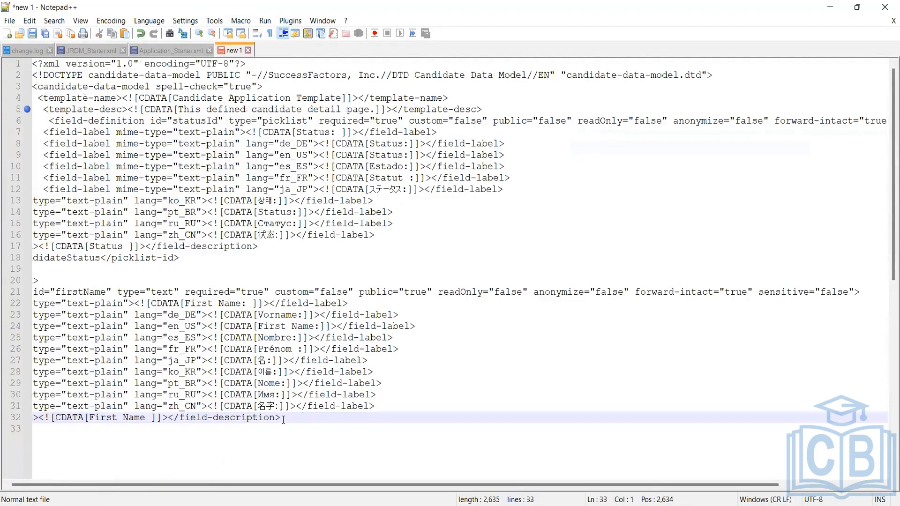
pyautogui.press('Return')
pyautogui.press('Return')
pyautogui.press('Return')
pyautogui.press('Return')
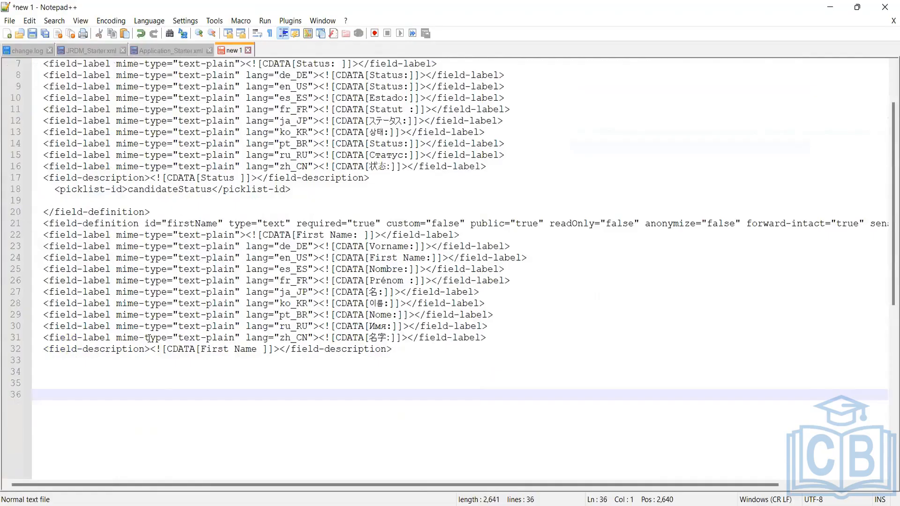
pyautogui.hotkey('ctrl', 'v')
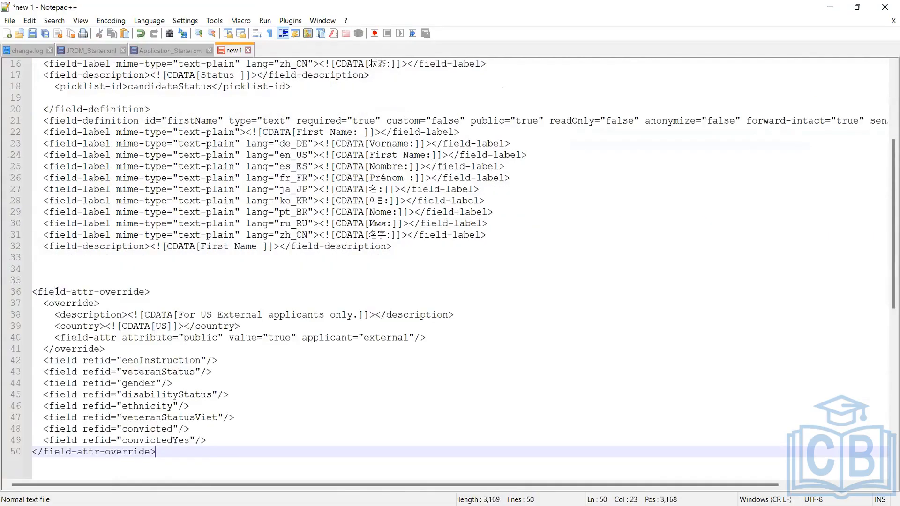
# - Examine the pasted block's opening override tag and its description text for US External applicants
pyautogui.click(149, 291)
pyautogui.moveTo(101, 303); pyautogui.dragTo(39, 304)
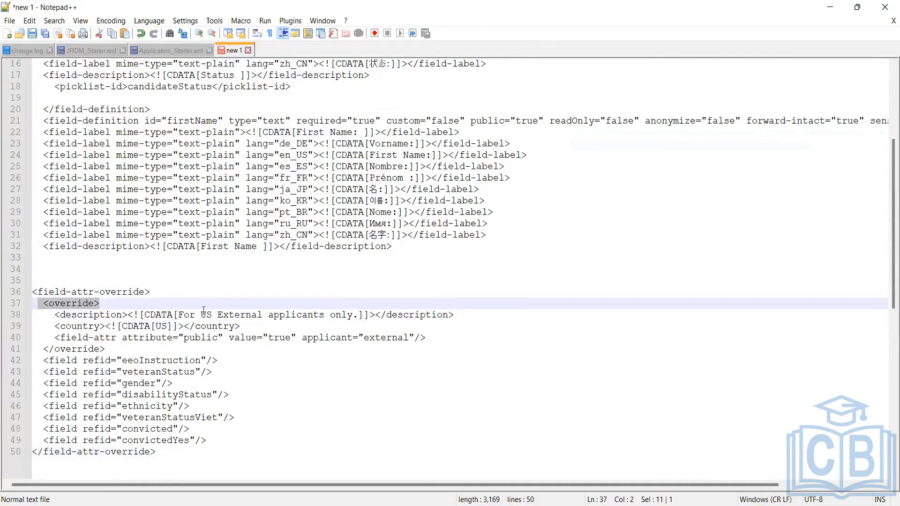
pyautogui.click(171, 315)
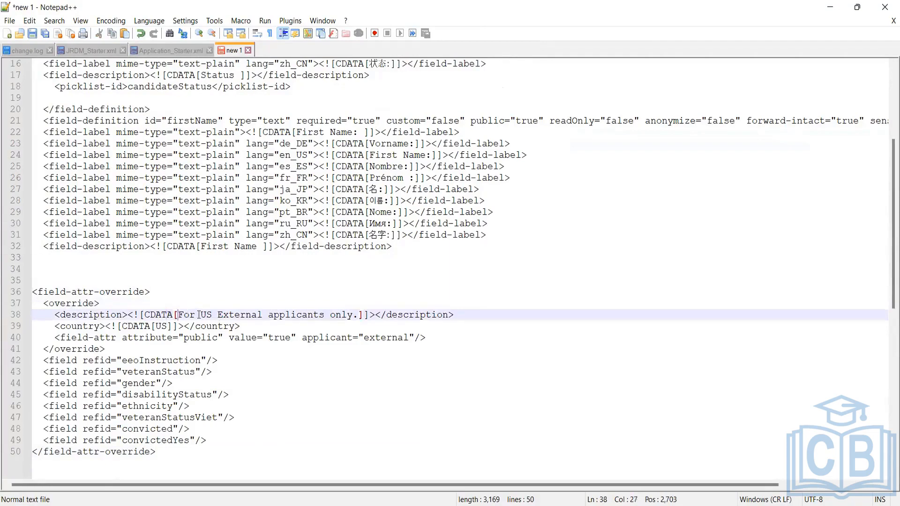
pyautogui.moveTo(178, 314); pyautogui.dragTo(405, 316)
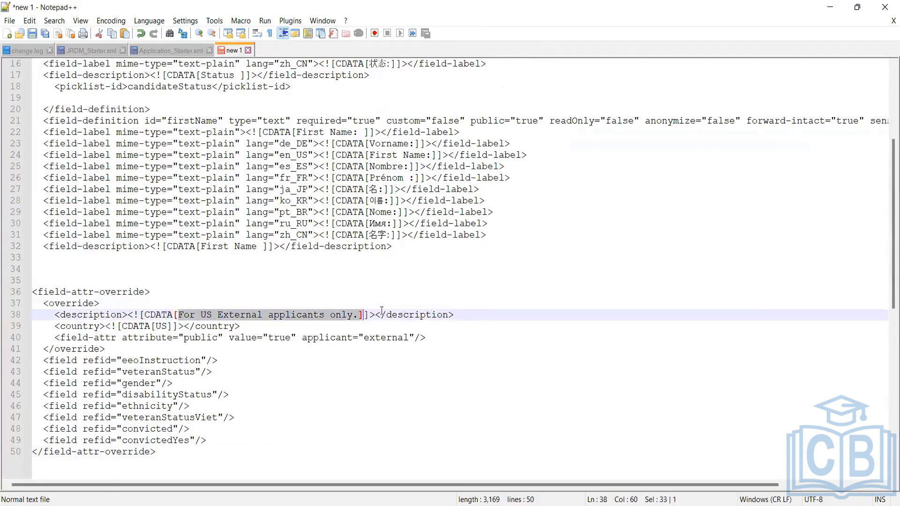
pyautogui.click(406, 316)
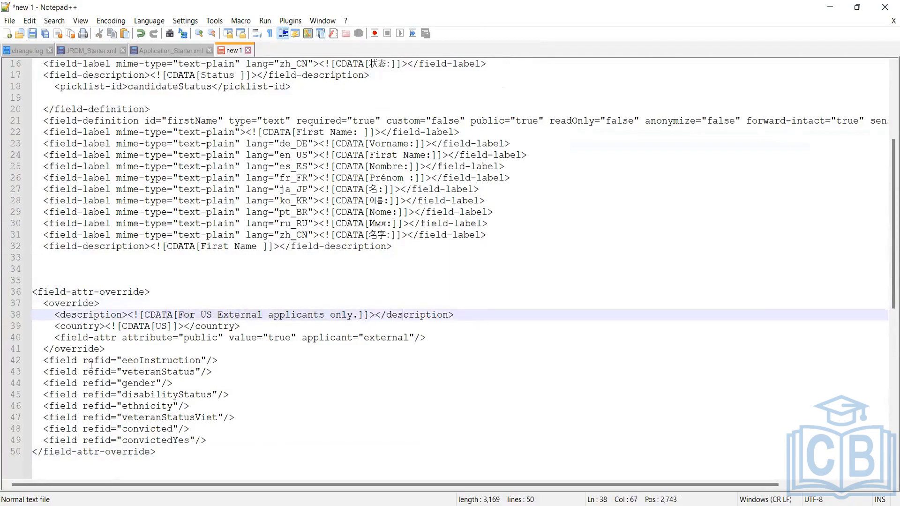
# - Examine the override's field-attr line, going through its attribute "public", value "true" and applicant "external" settings
pyautogui.click(172, 338)
pyautogui.doubleClick(205, 338)
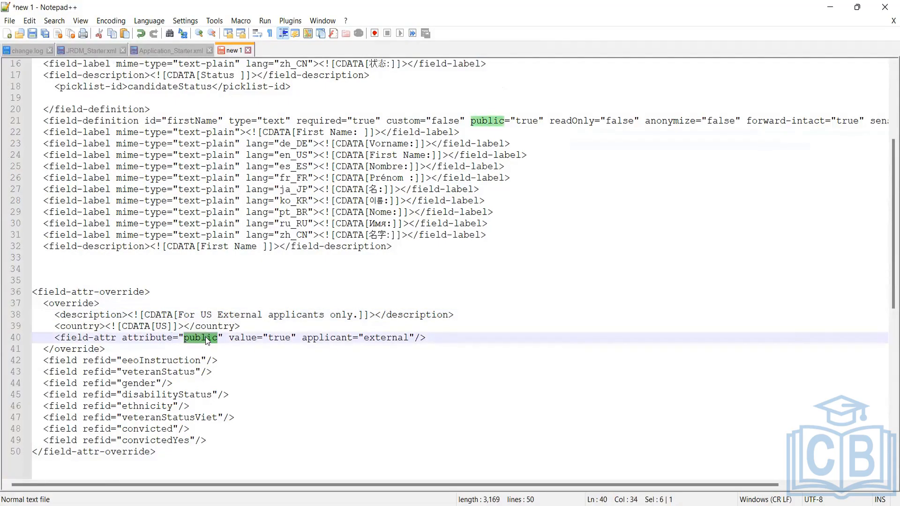
pyautogui.doubleClick(285, 338)
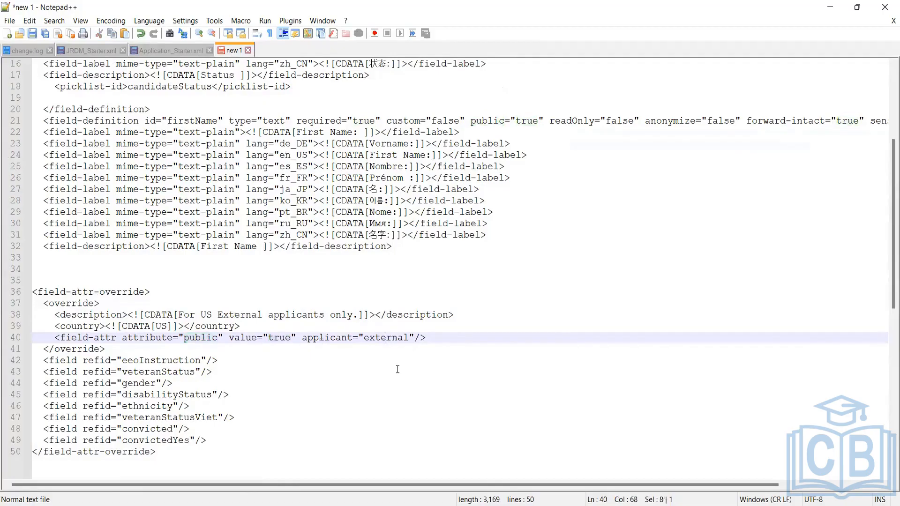
pyautogui.doubleClick(385, 337)
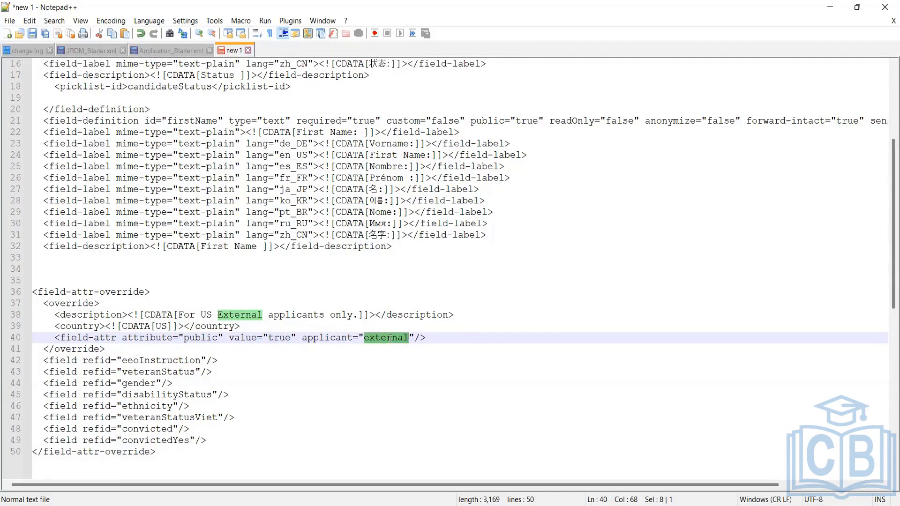
pyautogui.click(390, 339)
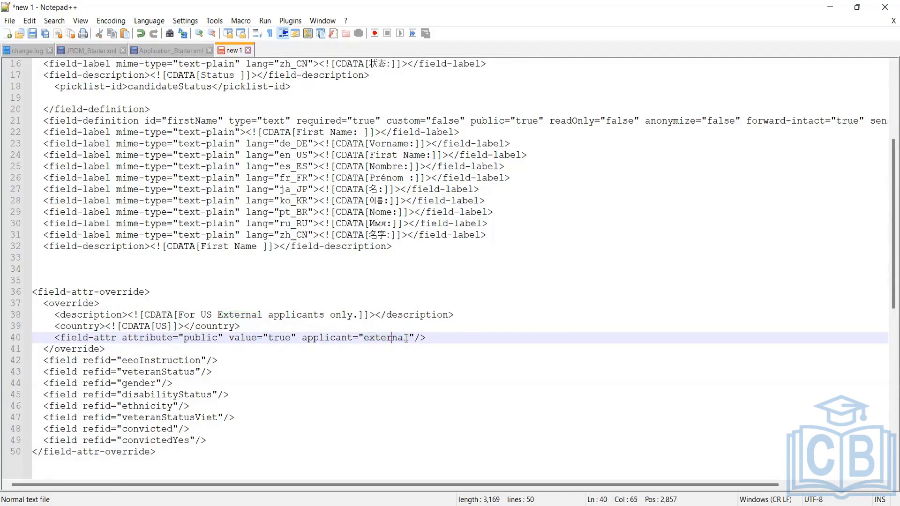
pyautogui.doubleClick(364, 338)
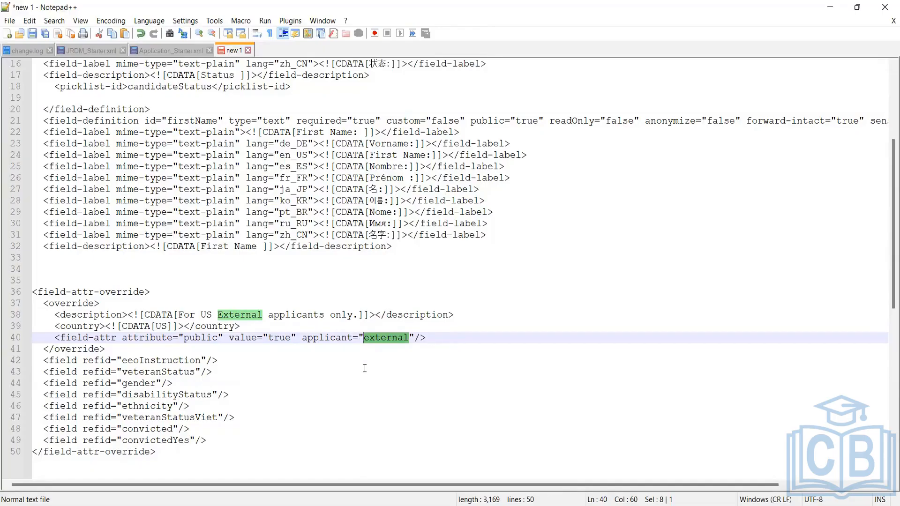
pyautogui.press('Down')
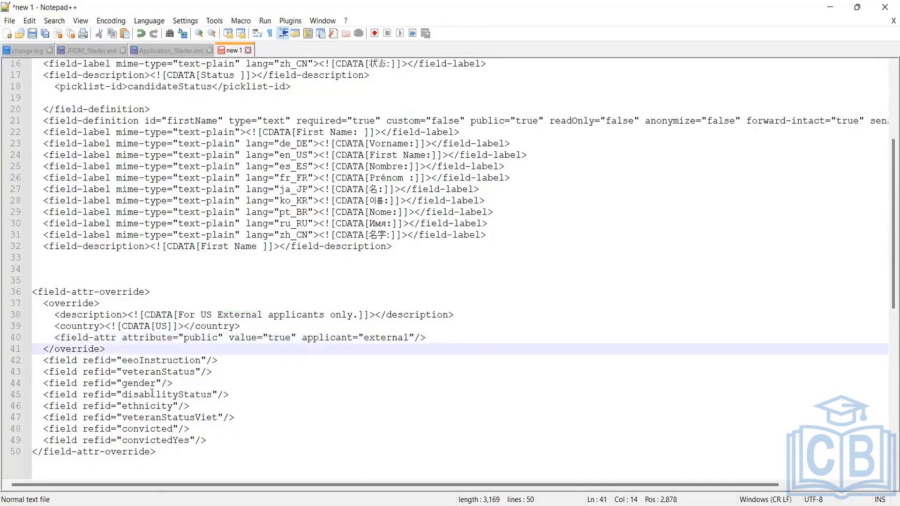
# - Examine the list of field refids the override applies to, from eeoInstruction, veteranStatus and gender down to convictedYes
pyautogui.scroll(-1, 118, 352)
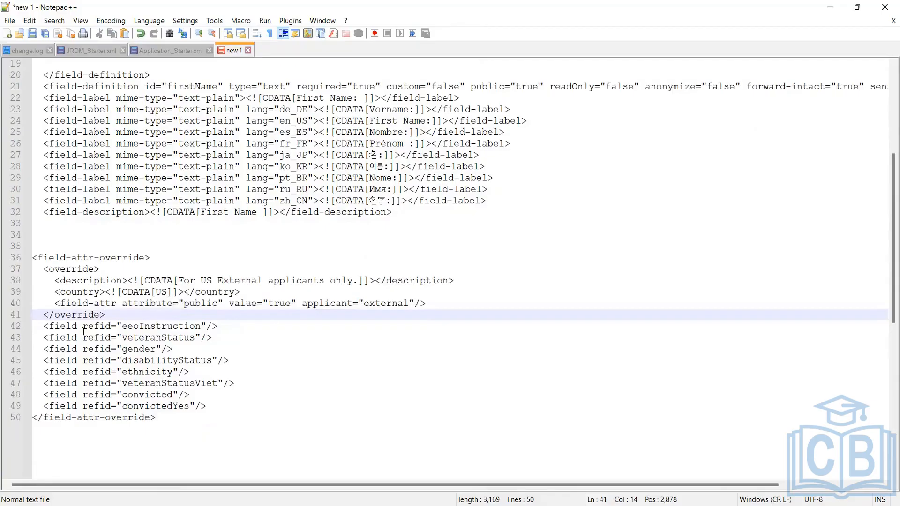
pyautogui.moveTo(217, 406); pyautogui.dragTo(32, 325)
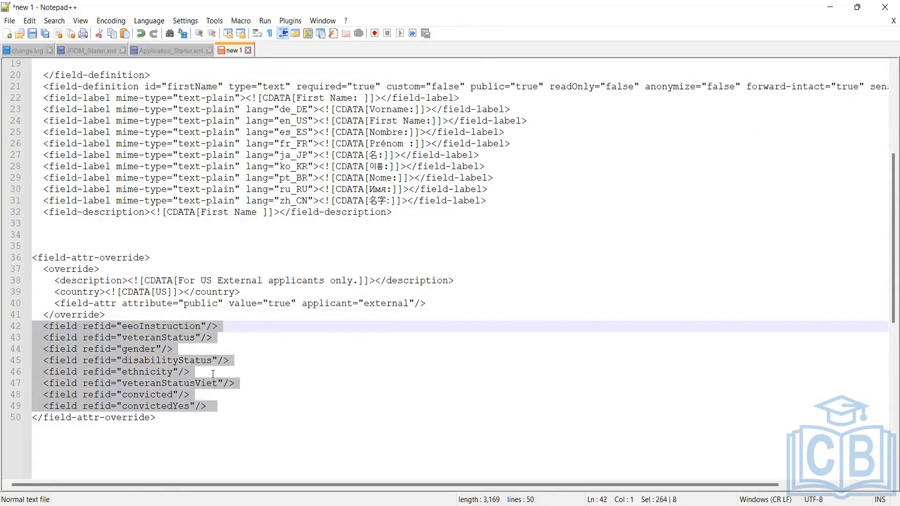
pyautogui.moveTo(213, 406); pyautogui.dragTo(18, 345)
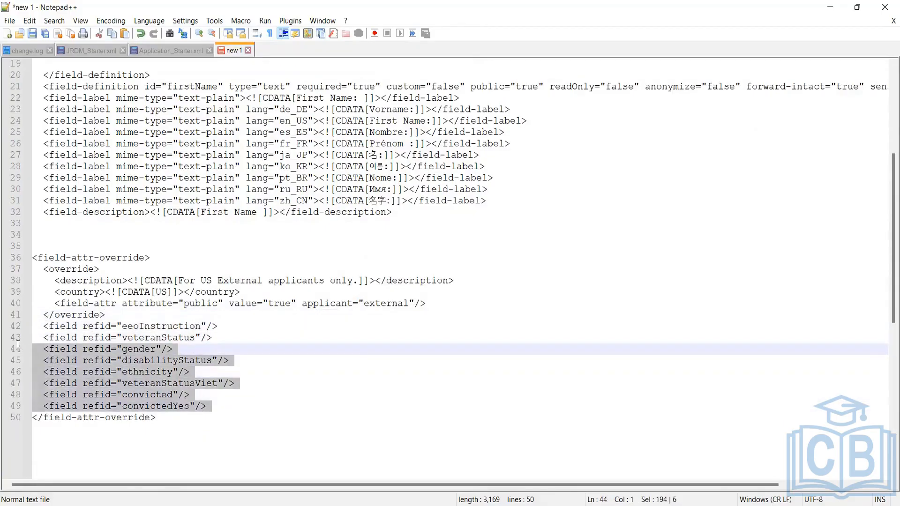
pyautogui.click(245, 402)
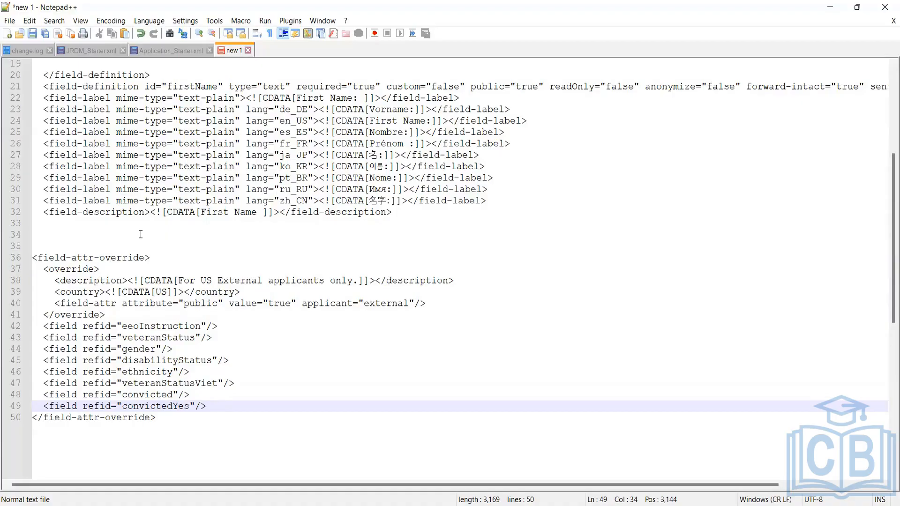
pyautogui.click(80, 238)
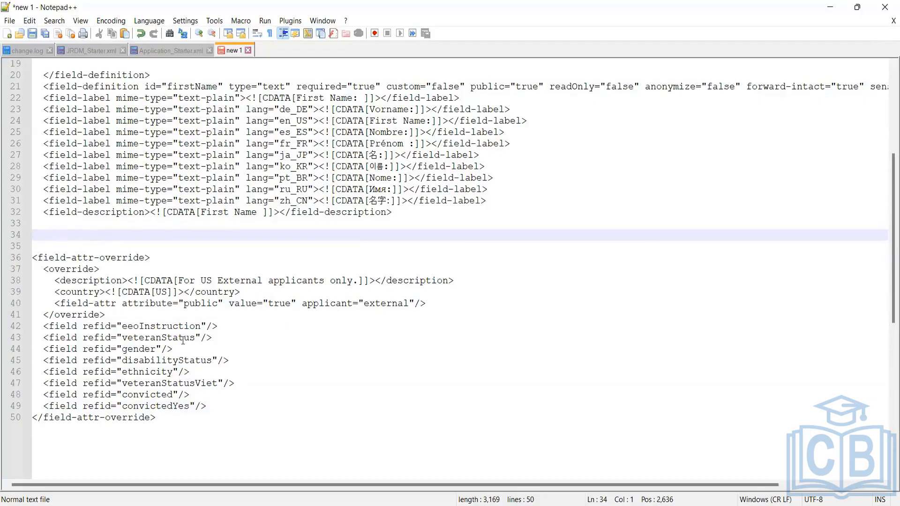
pyautogui.click(207, 406)
pyautogui.moveTo(207, 352); pyautogui.dragTo(28, 327)
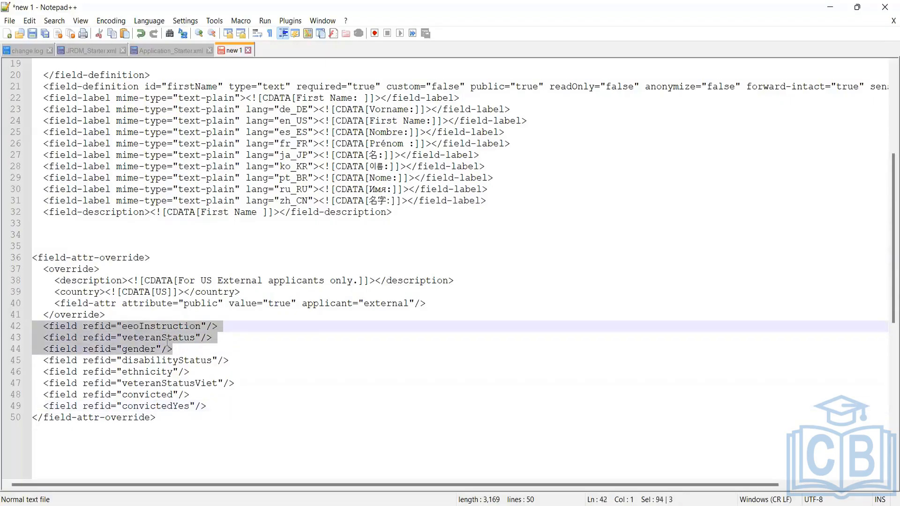
pyautogui.click(171, 349)
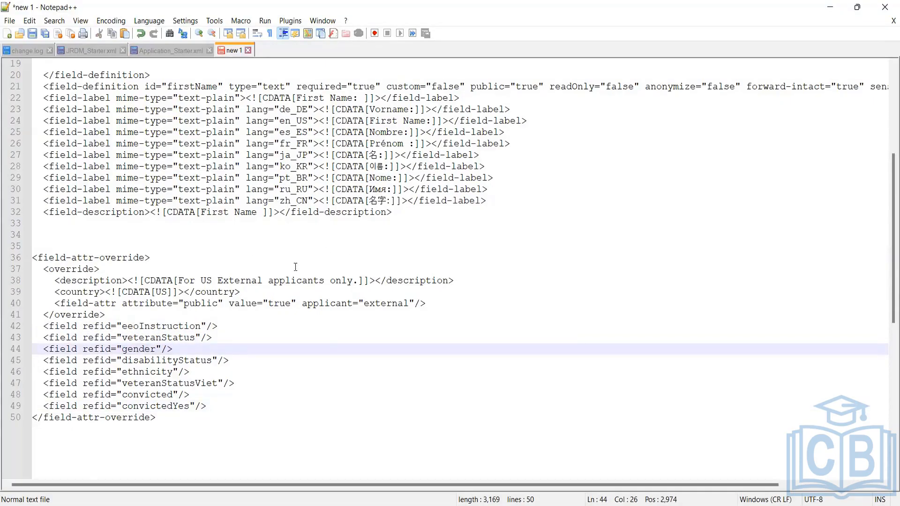
# - Return to Application_Starter.xml and review its field definitions, including lastName, startDate, candidateName, contactEmail and cellPhone
pyautogui.click(172, 51)
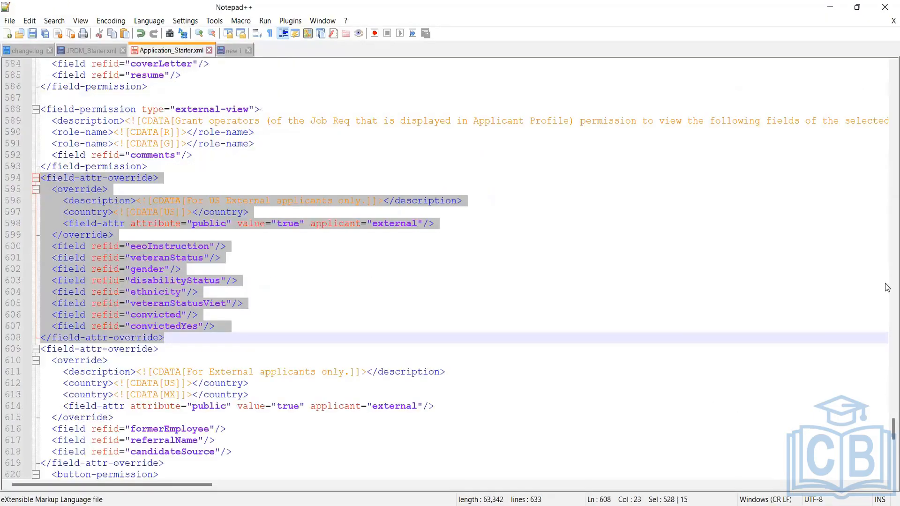
pyautogui.click(469, 258)
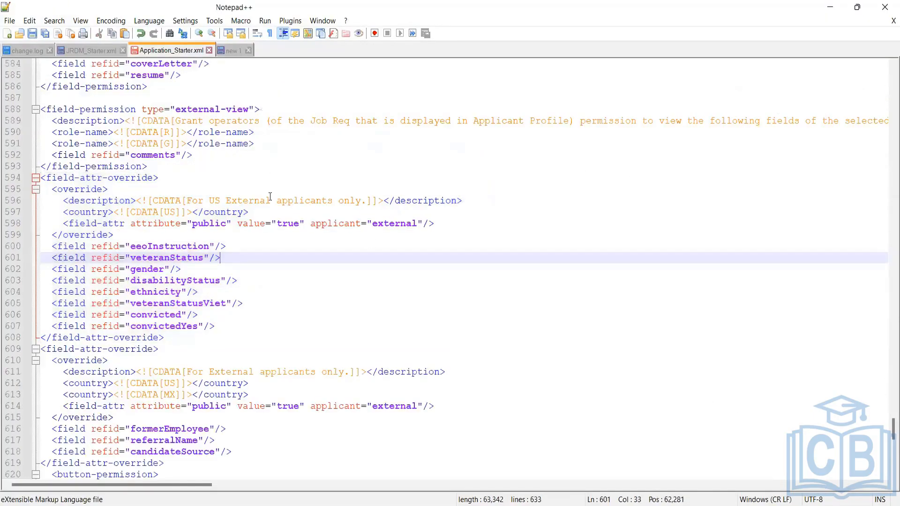
pyautogui.scroll(13, 151, 283)
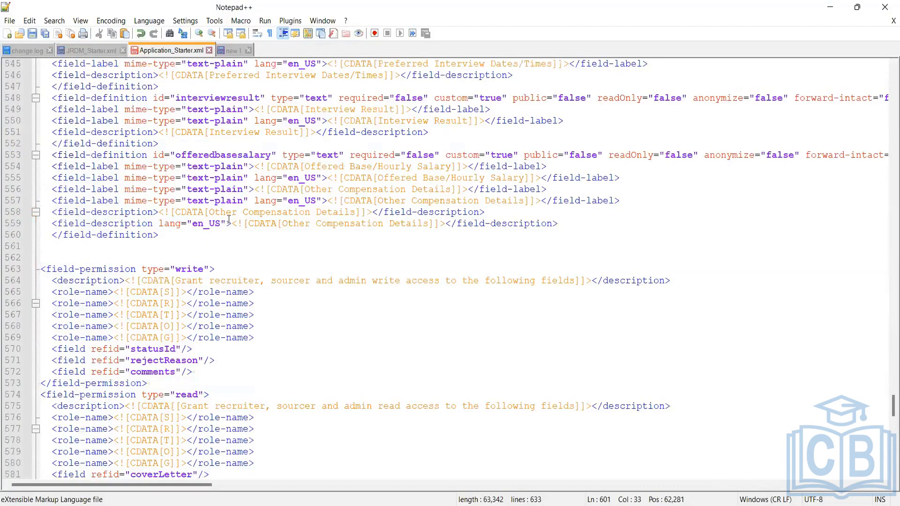
pyautogui.scroll(7, 222, 230)
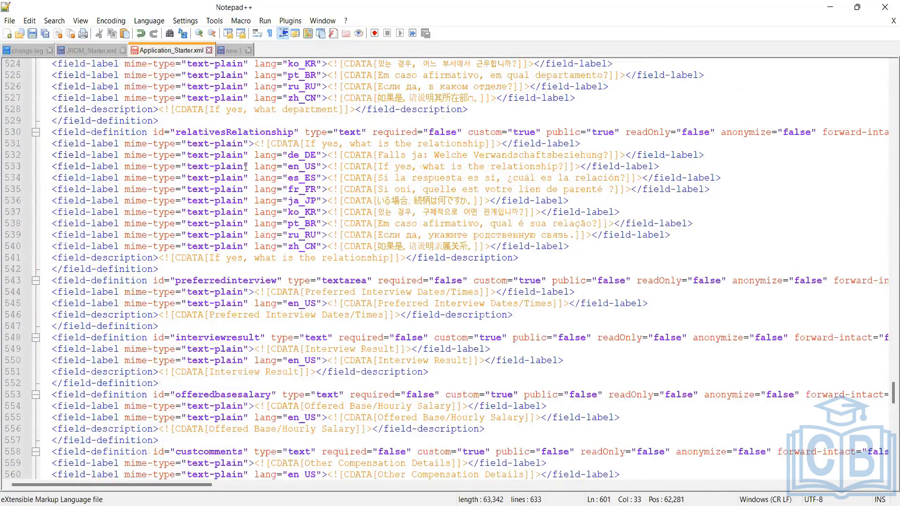
pyautogui.scroll(20, 223, 68)
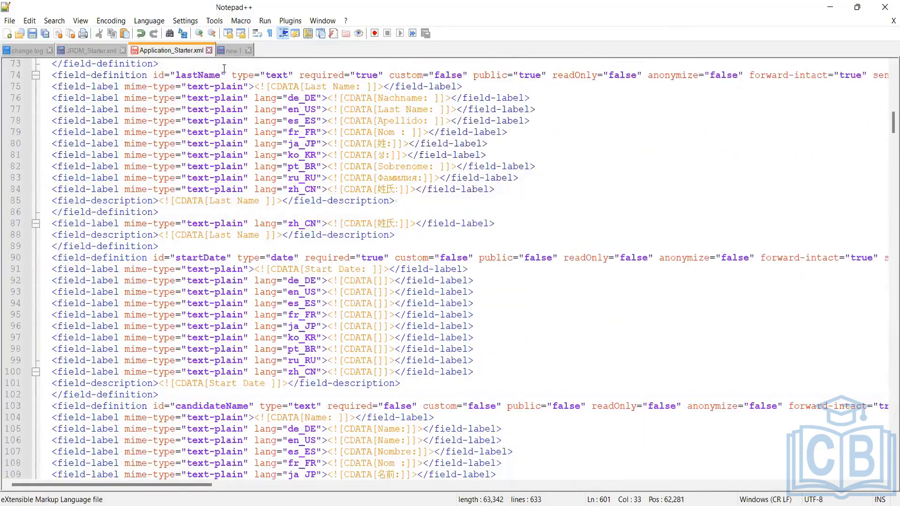
pyautogui.scroll(-3, 238, 52)
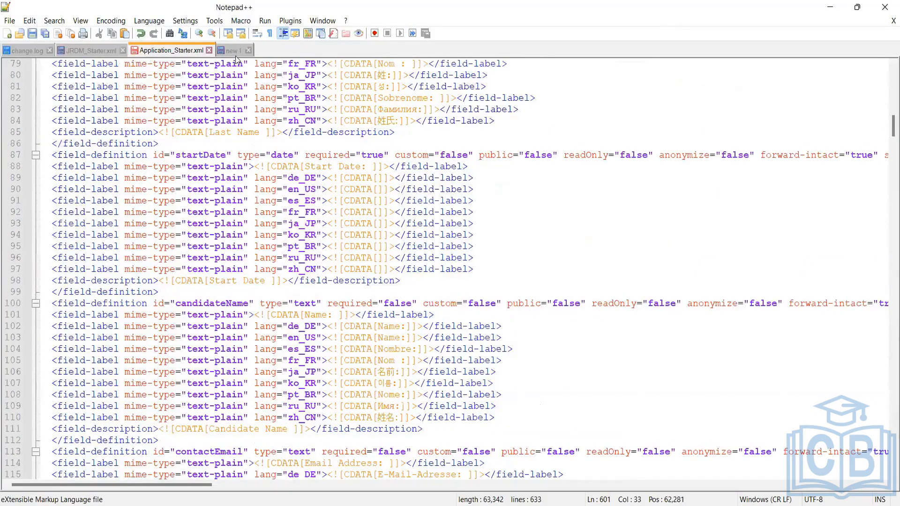
pyautogui.scroll(-1, 235, 55)
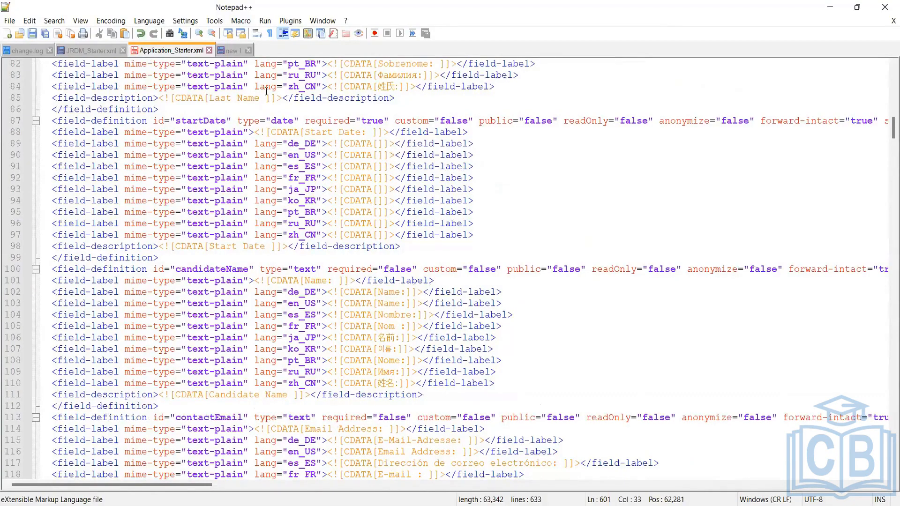
pyautogui.scroll(-9, 266, 90)
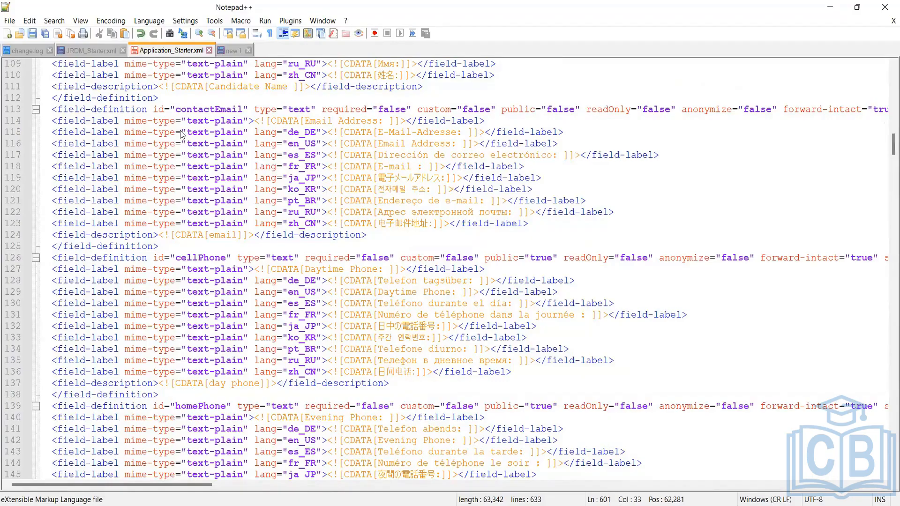
# - Switch to the SuccessFactors browser window and review the My Candidate Profile page, from contact details through employment history, education, documents and More Information
pyautogui.click(580, 281)
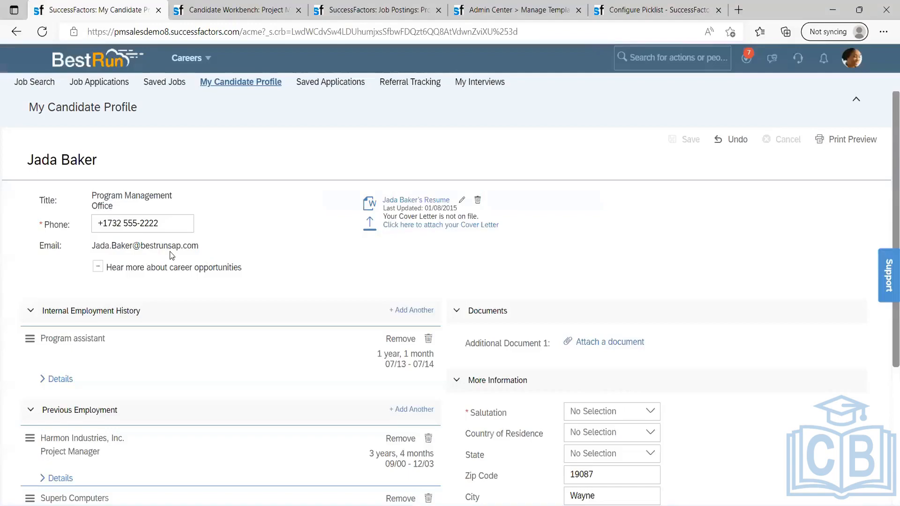
pyautogui.scroll(-4, 783, 99)
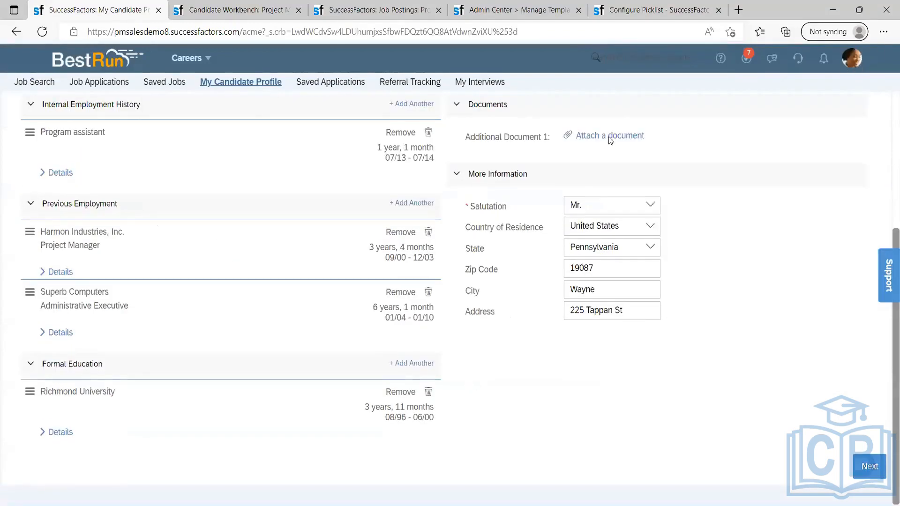
pyautogui.scroll(4, 310, 198)
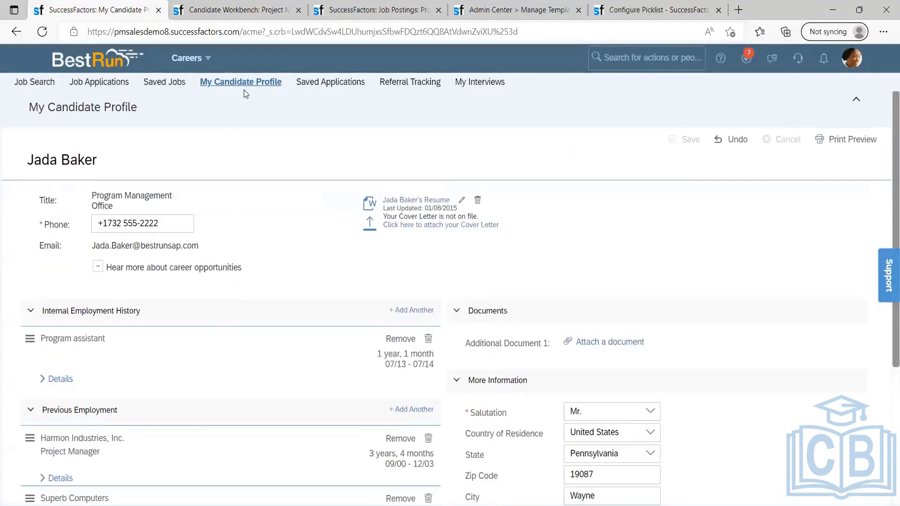
pyautogui.scroll(-4, 201, 324)
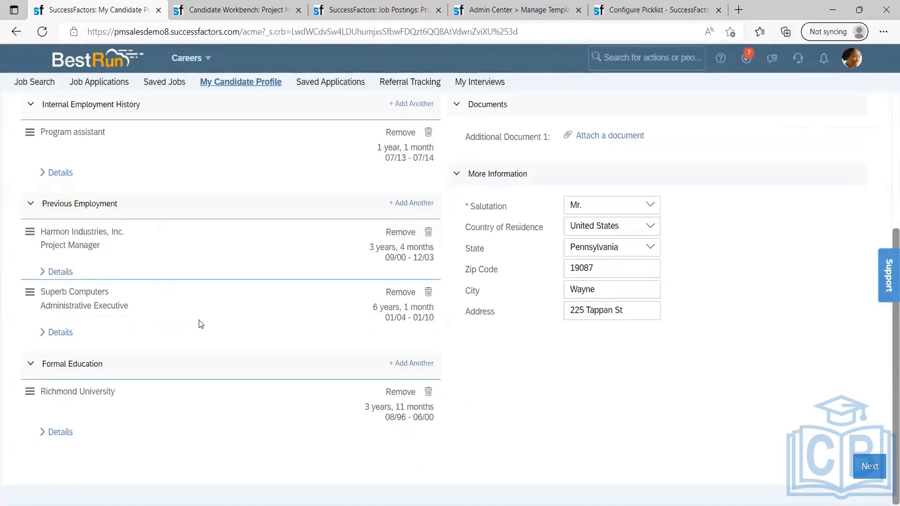
pyautogui.scroll(4, 328, 453)
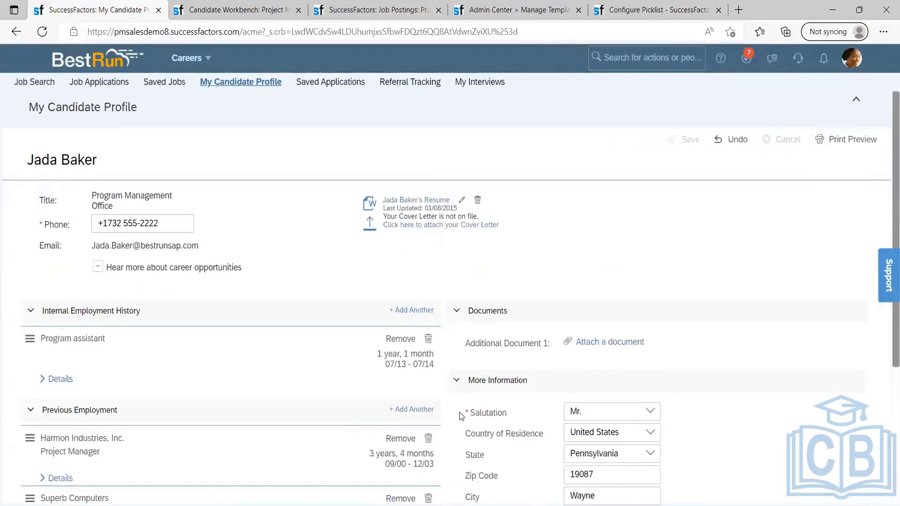
pyautogui.scroll(-2, 647, 394)
pyautogui.scroll(-3, 636, 351)
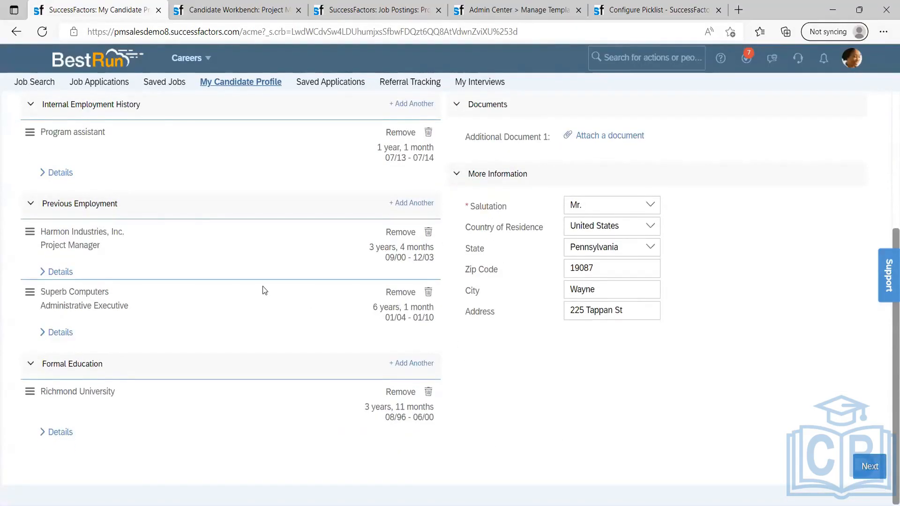
pyautogui.scroll(4, 659, 335)
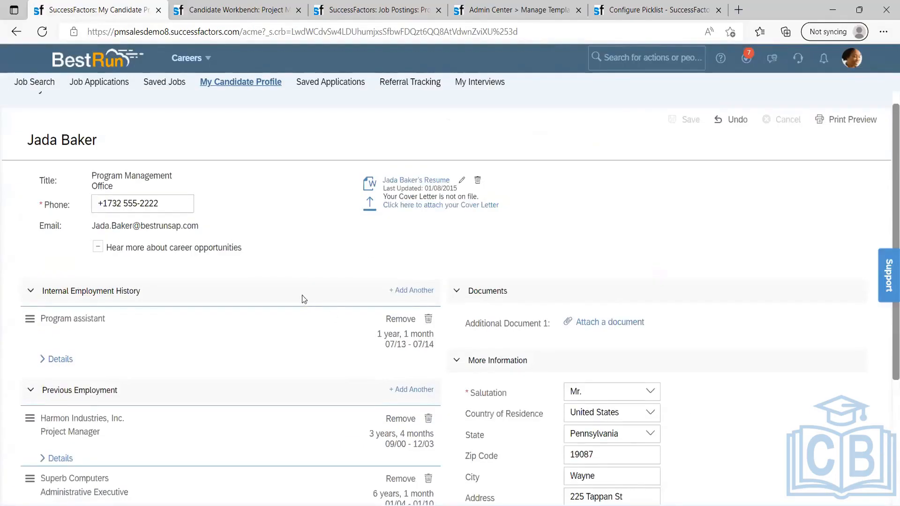
# - Go from the candidate profile to the Apply Project Manager form and examine its title and personal information fields, from First Name to Country
pyautogui.scroll(-4, 223, 239)
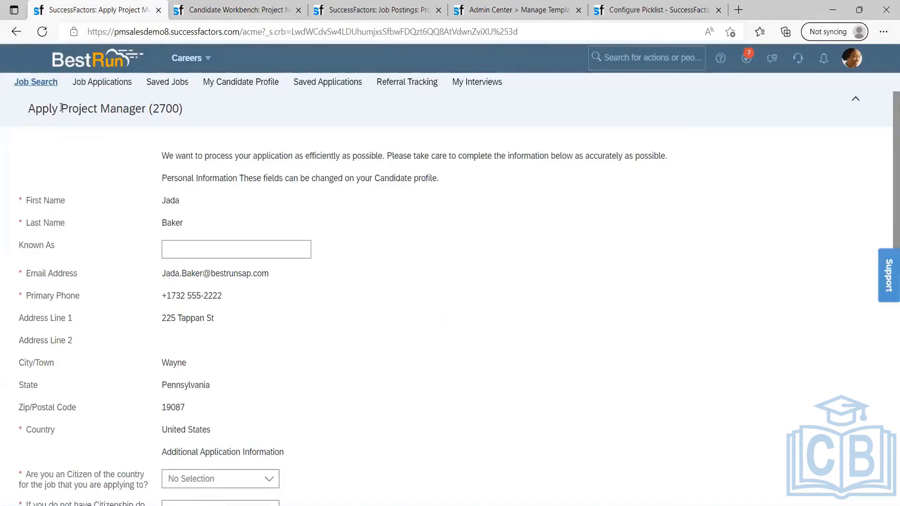
pyautogui.moveTo(61, 109); pyautogui.dragTo(195, 113)
pyautogui.click(181, 206)
pyautogui.doubleClick(174, 204)
pyautogui.click(186, 222)
pyautogui.moveTo(148, 225); pyautogui.dragTo(438, 241)
pyautogui.click(136, 261)
pyautogui.scroll(-1, 206, 255)
pyautogui.scroll(-3, 205, 254)
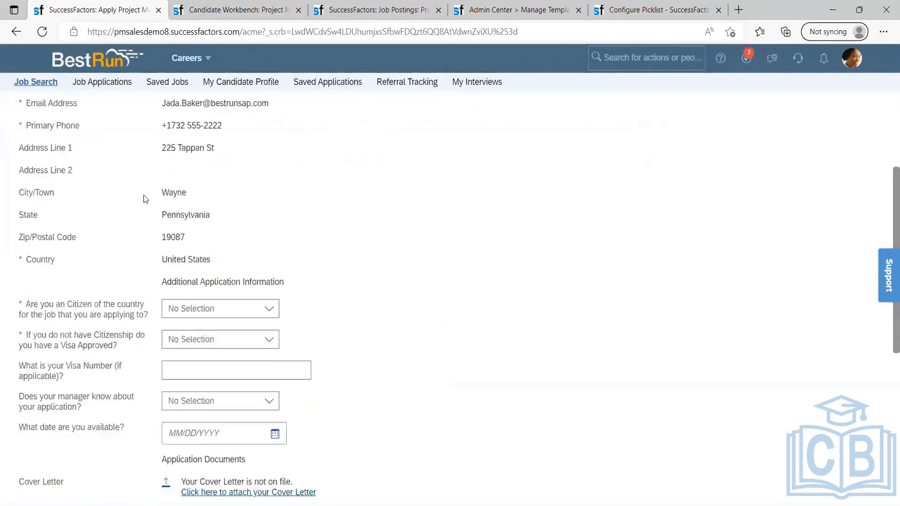
pyautogui.scroll(-2, 146, 199)
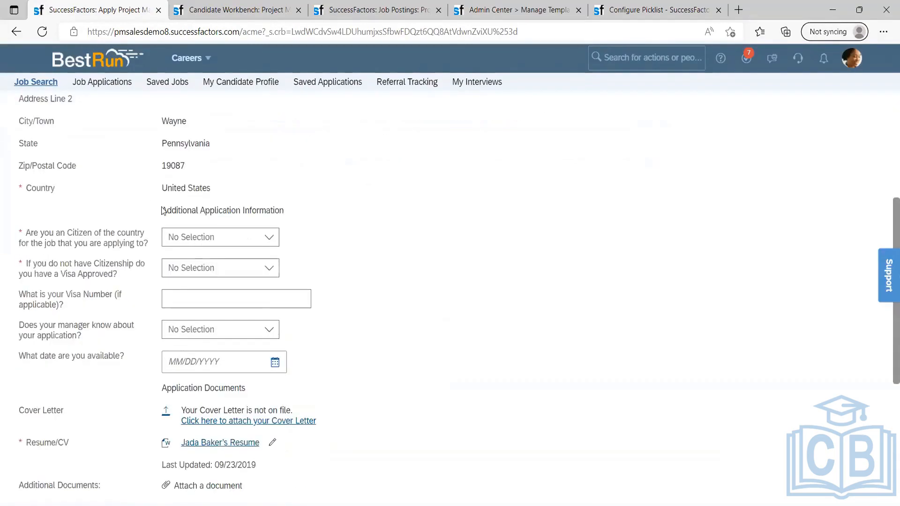
# - Examine the form's additional application information, application documents and screening questions, including citizenship, visa, availability and years of experience
pyautogui.click(270, 233)
pyautogui.click(404, 234)
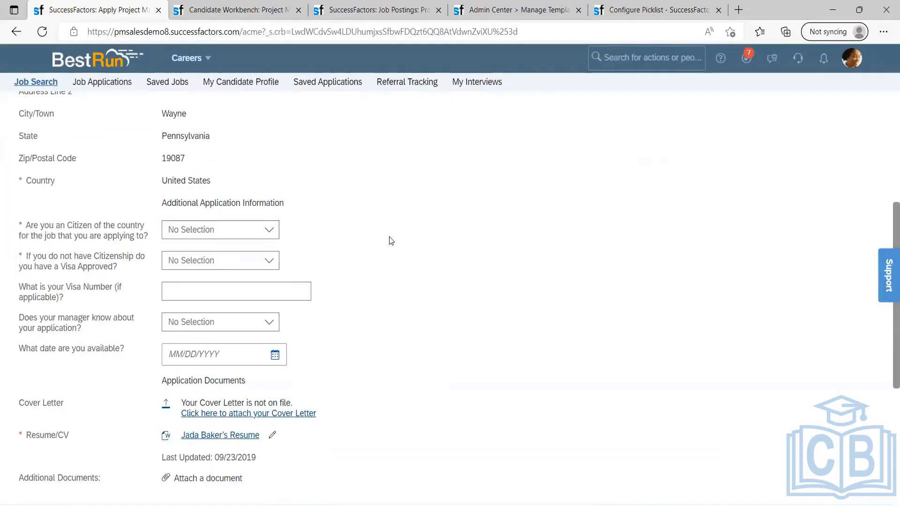
pyautogui.scroll(-1, 391, 241)
pyautogui.scroll(-3, 389, 241)
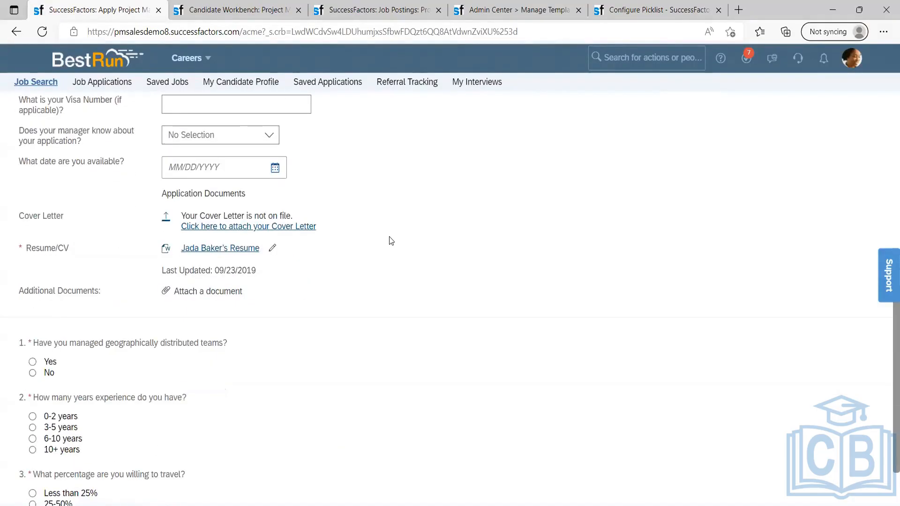
pyautogui.scroll(6, 389, 240)
pyautogui.scroll(3, 389, 239)
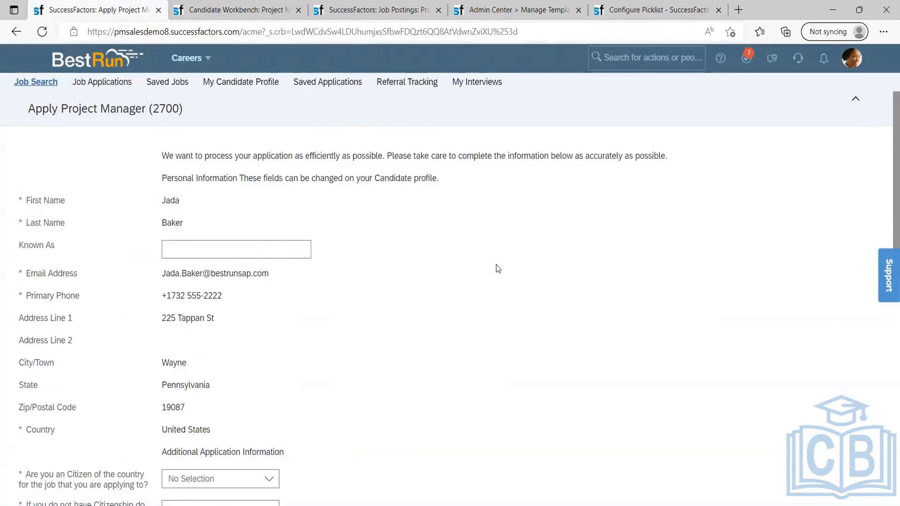
pyautogui.scroll(-3, 496, 265)
pyautogui.scroll(-6, 450, 298)
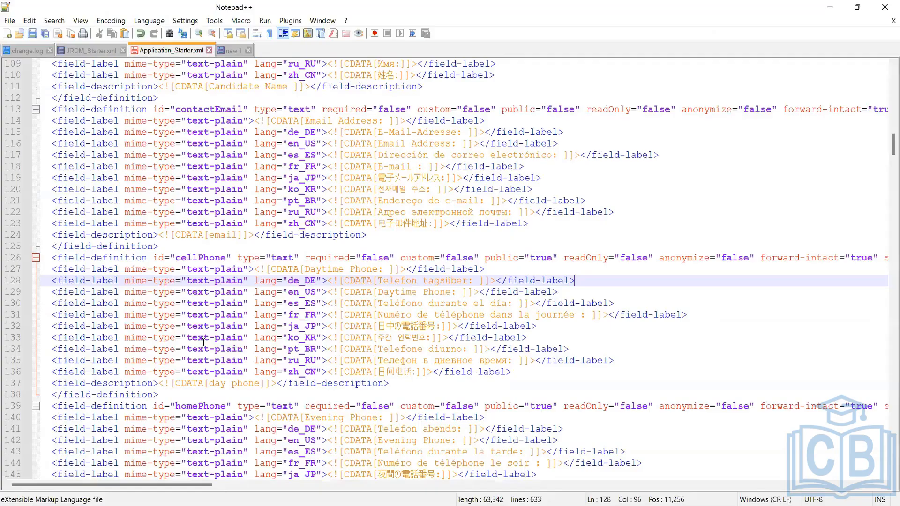
# - Switch to Notepad++ and, in the new 1 file, highlight the override's field refids from eeoInstruction to convictedYes
pyautogui.hotkey('ctrl', 'Tab')
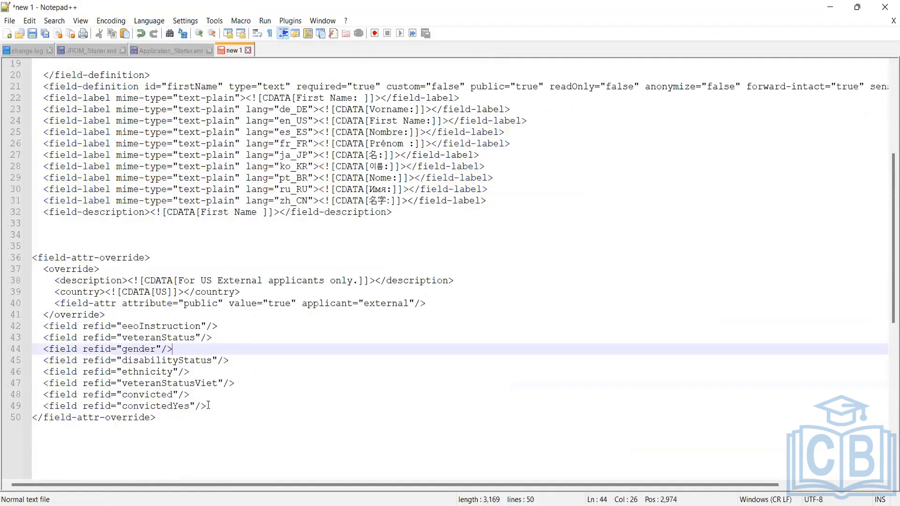
pyautogui.moveTo(202, 406); pyautogui.dragTo(31, 326)
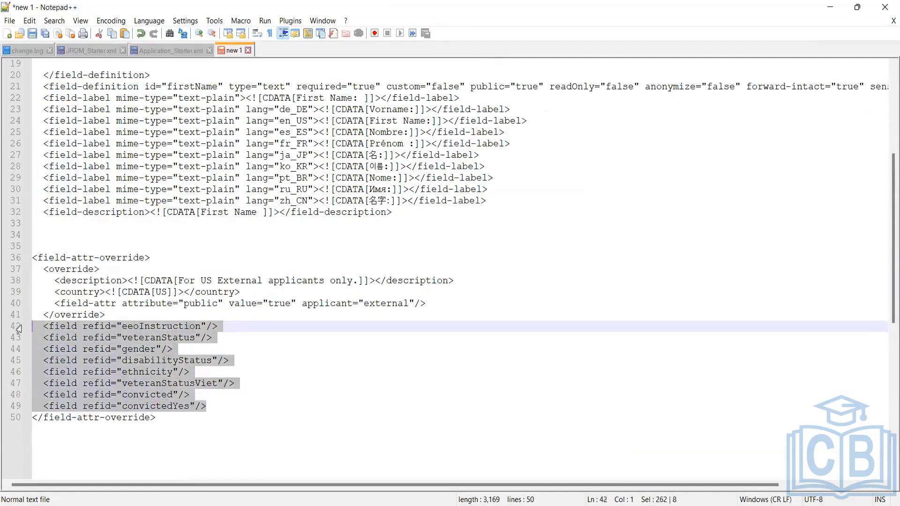
pyautogui.click(261, 359)
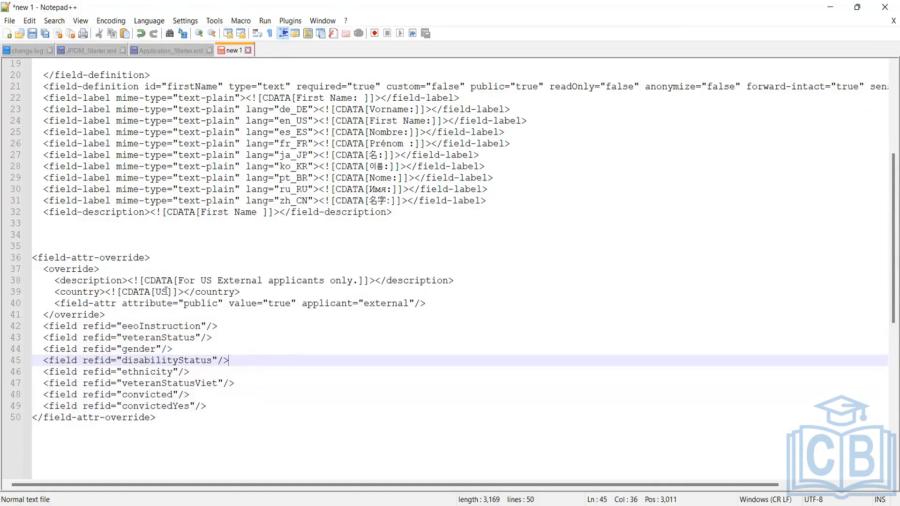
# - Examine the override's country line with its US code, and the applicant "external" setting beneath it
pyautogui.moveTo(168, 291); pyautogui.dragTo(155, 292)
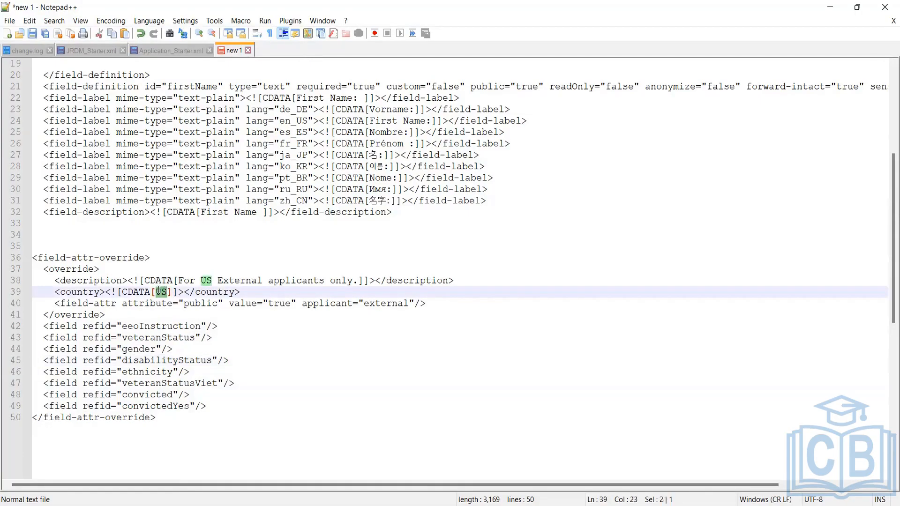
pyautogui.click(243, 294)
pyautogui.hotkey('shift', 'Left')
pyautogui.hotkey('shift', 'Left')
pyautogui.hotkey('shift', 'Left')
pyautogui.hotkey('shift', 'Left')
pyautogui.hotkey('shift', 'Left')
pyautogui.hotkey('shift', 'Left')
pyautogui.hotkey('shift', 'Left')
pyautogui.hotkey('shift', 'Left')
pyautogui.hotkey('shift', 'Left')
pyautogui.hotkey('shift', 'Left')
pyautogui.hotkey('shift', 'Left')
pyautogui.hotkey('shift', 'Left')
pyautogui.hotkey('shift', 'Left')
pyautogui.hotkey('shift', 'Left')
pyautogui.hotkey('shift', 'Left')
pyautogui.hotkey('shift', 'Left')
pyautogui.hotkey('shift', 'Left')
pyautogui.hotkey('shift', 'Left')
pyautogui.hotkey('shift', 'Left')
pyautogui.hotkey('shift', 'Left')
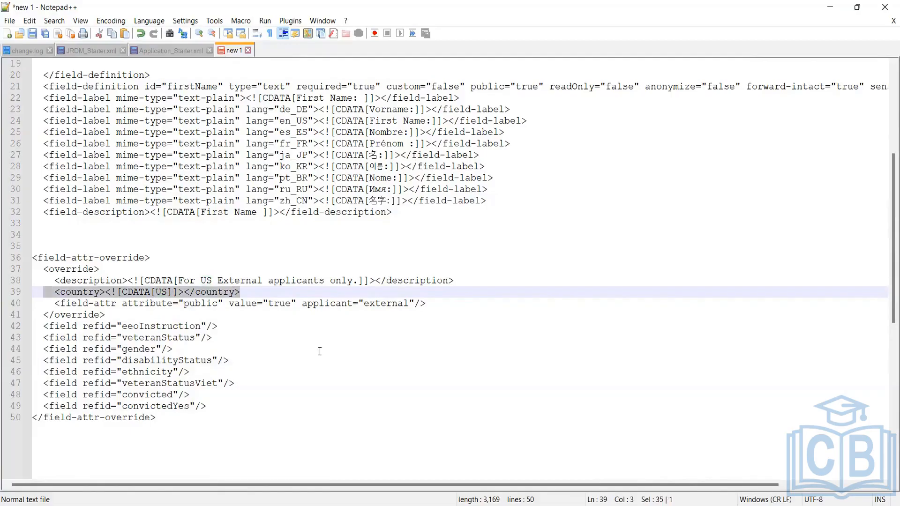
pyautogui.click(280, 345)
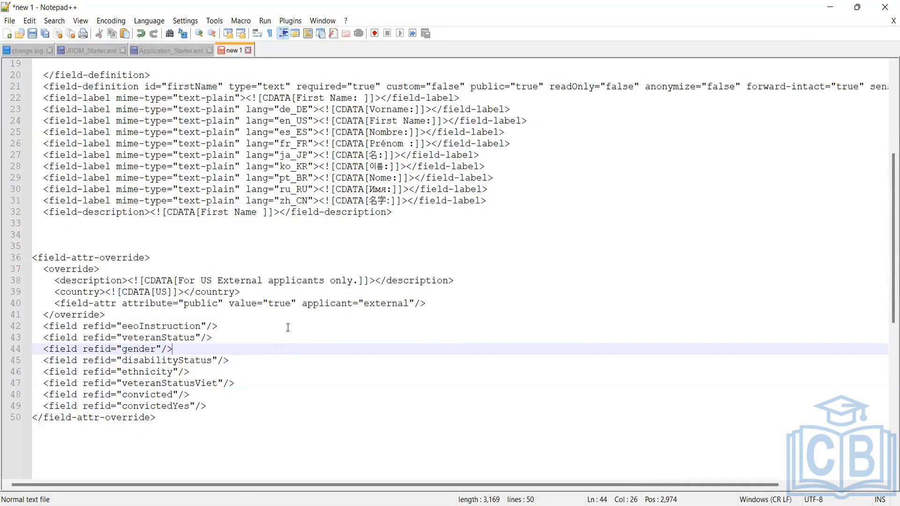
pyautogui.click(408, 303)
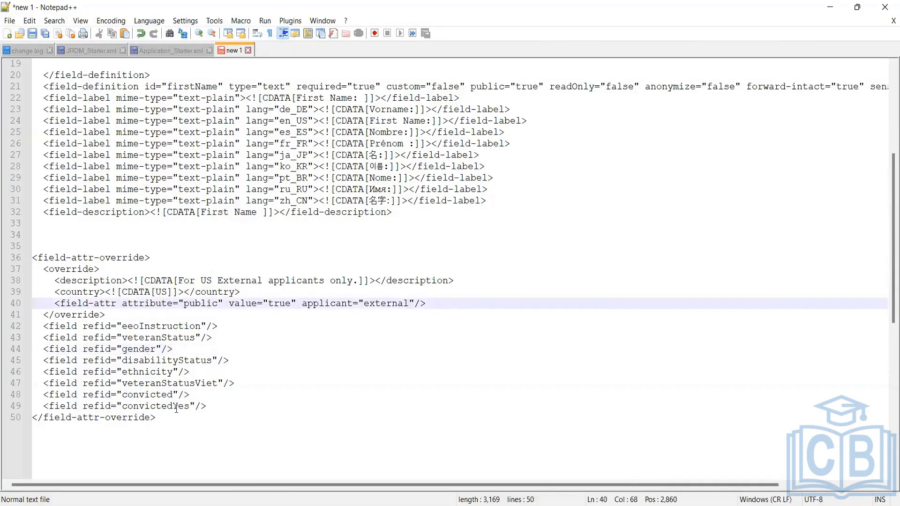
# - Duplicate the whole field-attr-override block directly below the original in the scratch file
pyautogui.moveTo(173, 415); pyautogui.dragTo(94, 326)
pyautogui.moveTo(37, 279); pyautogui.dragTo(32, 257)
pyautogui.hotkey('ctrl', 'c')
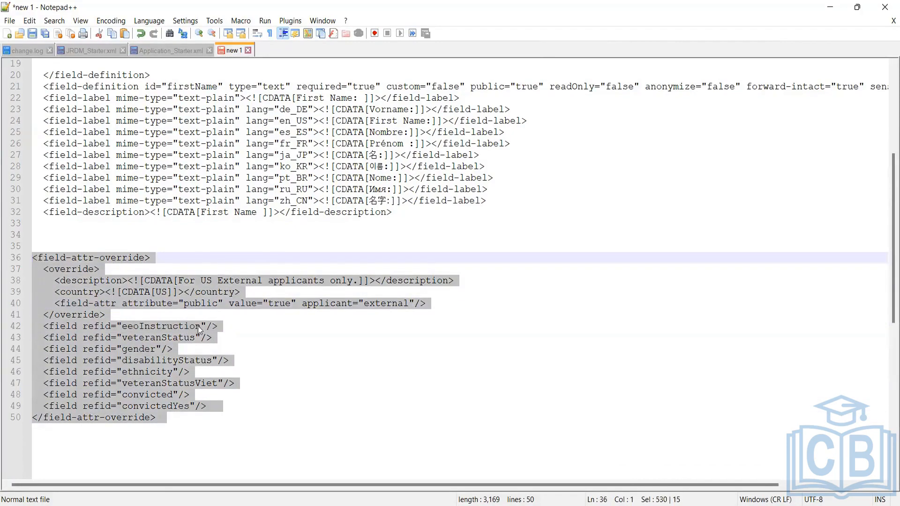
pyautogui.click(160, 419)
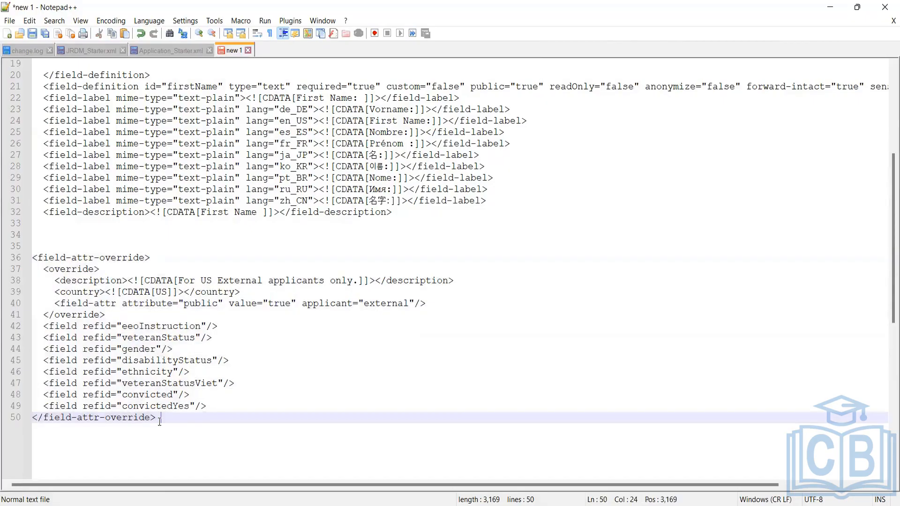
pyautogui.press('Return')
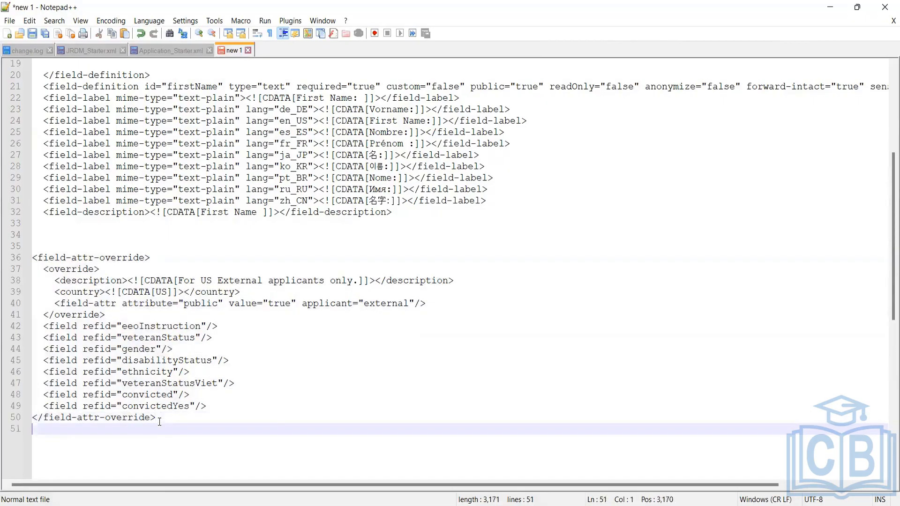
pyautogui.hotkey('ctrl', 'v')
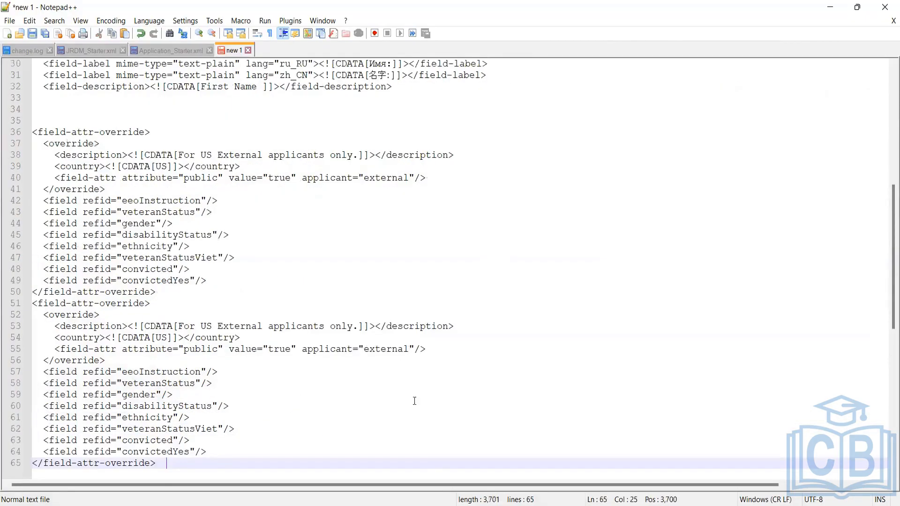
# - Set the applicant value in the duplicated override block's field-attr line to "internal"
pyautogui.click(409, 349)
pyautogui.press('BackSpace')
pyautogui.press('BackSpace')
pyautogui.press('BackSpace')
pyautogui.press('BackSpace')
pyautogui.press('BackSpace')
pyautogui.press('BackSpace')
pyautogui.press('BackSpace')
pyautogui.press('BackSpace')
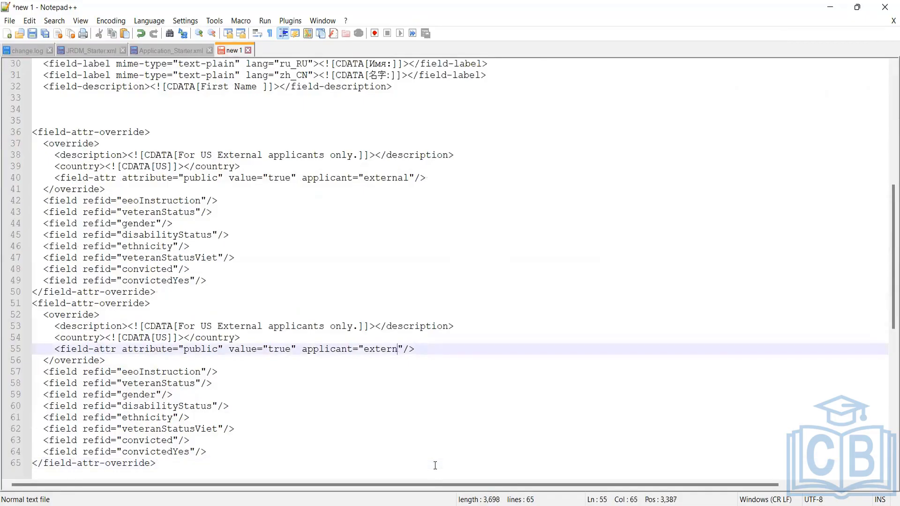
pyautogui.write('internal')
# - Compare the applicant "external" and "internal" settings of the two override blocks, highlighting both blocks in full
pyautogui.click(362, 172)
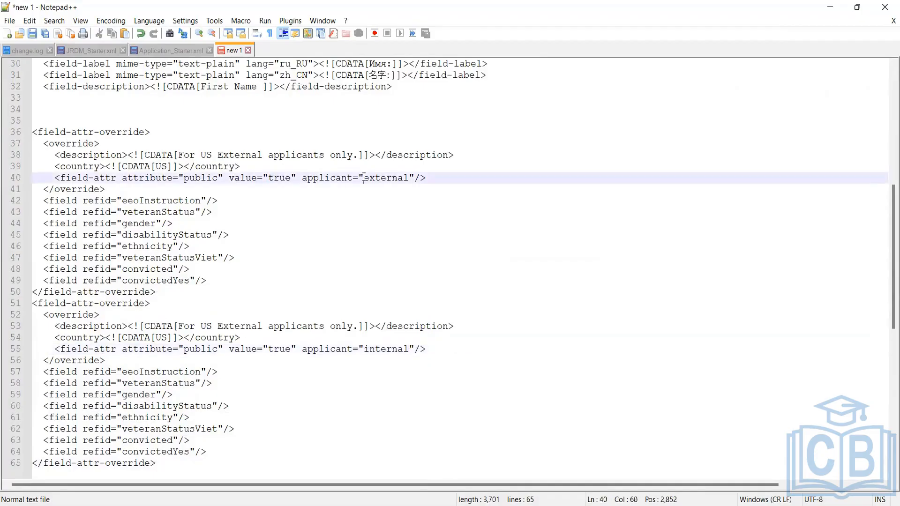
pyautogui.press('Right')
pyautogui.press('Right')
pyautogui.press('Right')
pyautogui.press('Right')
pyautogui.press('Down')
pyautogui.hotkey('shift', 'Up')
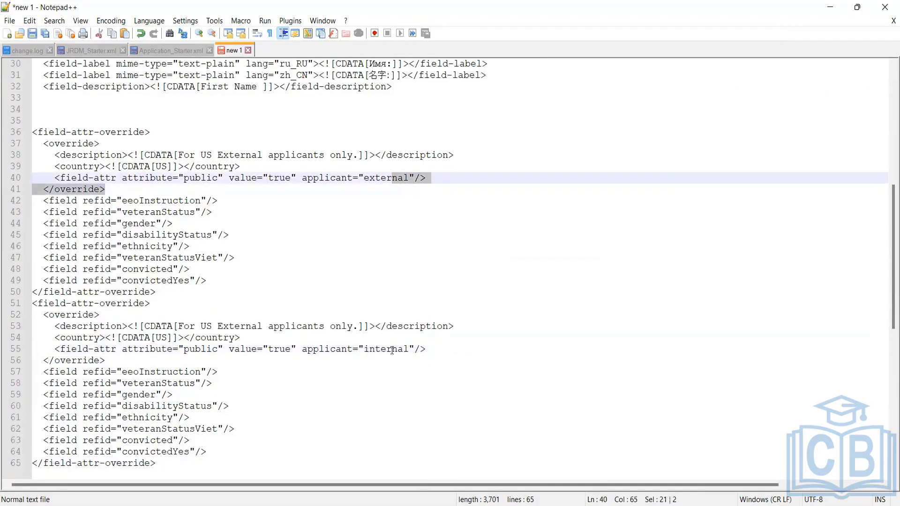
pyautogui.doubleClick(393, 350)
pyautogui.press('Down')
pyautogui.press('Down')
pyautogui.press('Down')
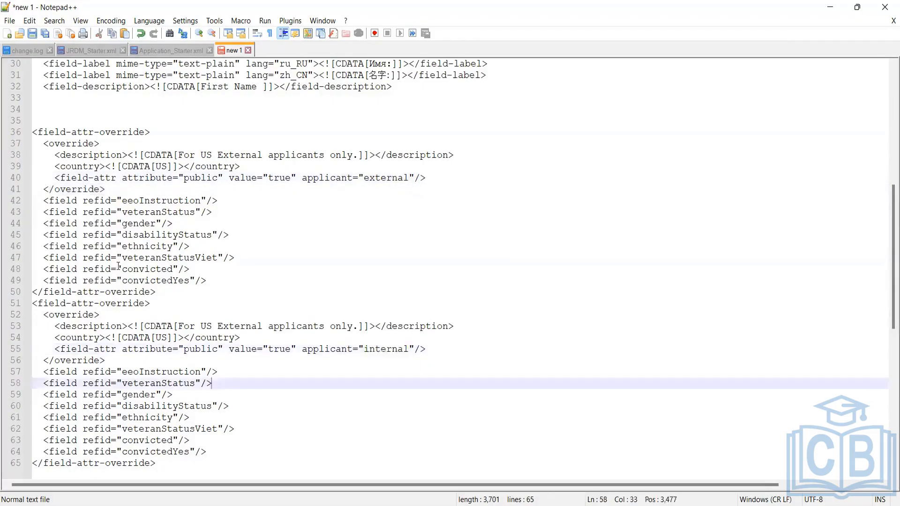
pyautogui.scroll(-1, 82, 197)
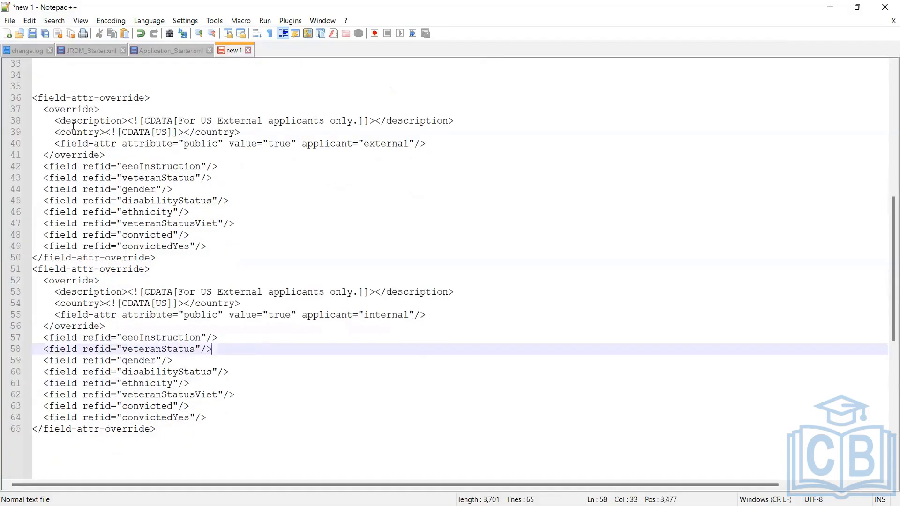
pyautogui.moveTo(31, 98); pyautogui.dragTo(179, 429)
pyautogui.click(284, 376)
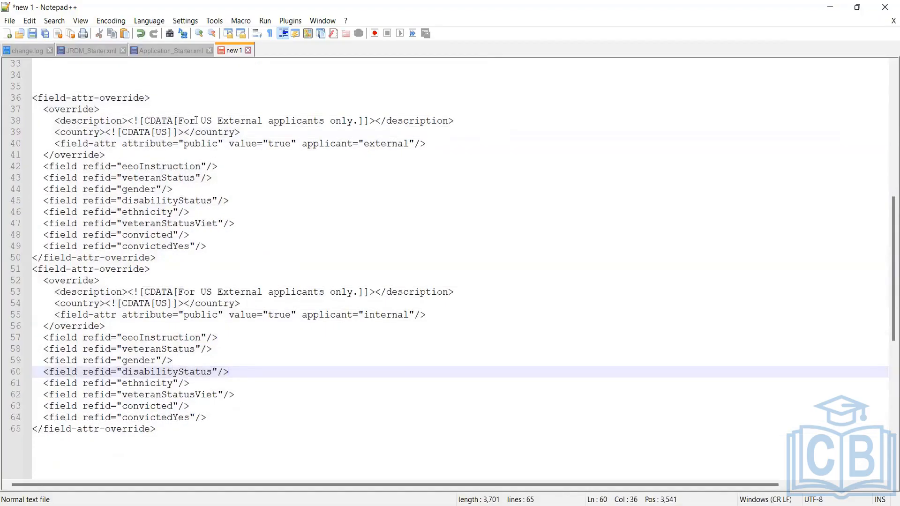
# - Change the country code in the first override block to UK
pyautogui.click(169, 131)
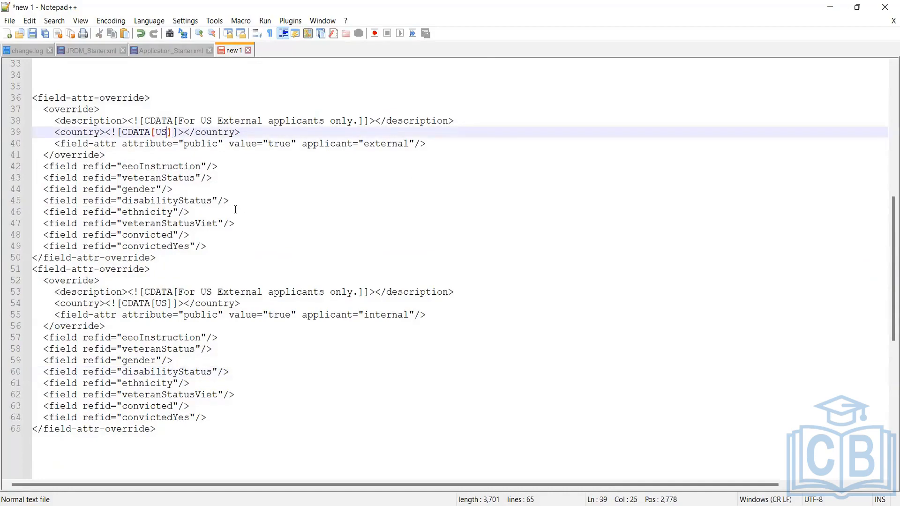
pyautogui.press('BackSpace')
pyautogui.write('K')
pyautogui.click(192, 121)
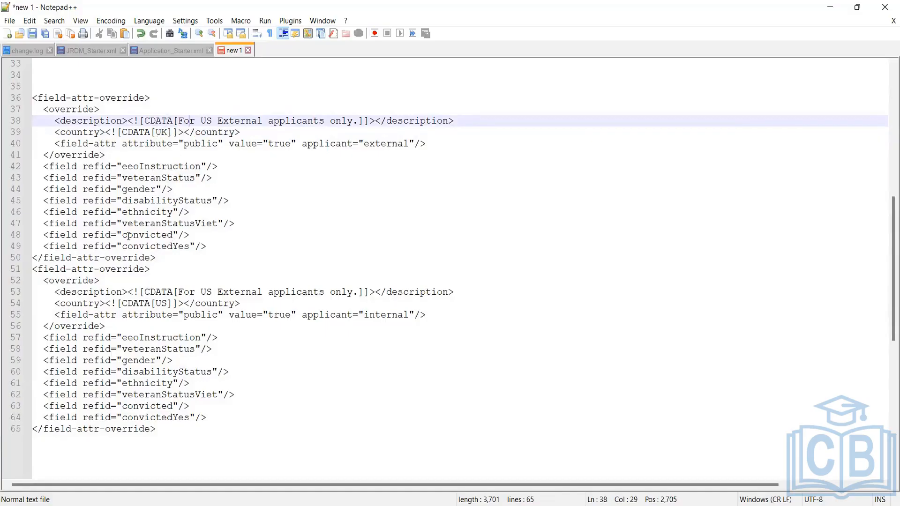
# - Examine the field refids listed in the UK override block, from eeoInstruction through convictedYes
pyautogui.moveTo(216, 247); pyautogui.dragTo(43, 178)
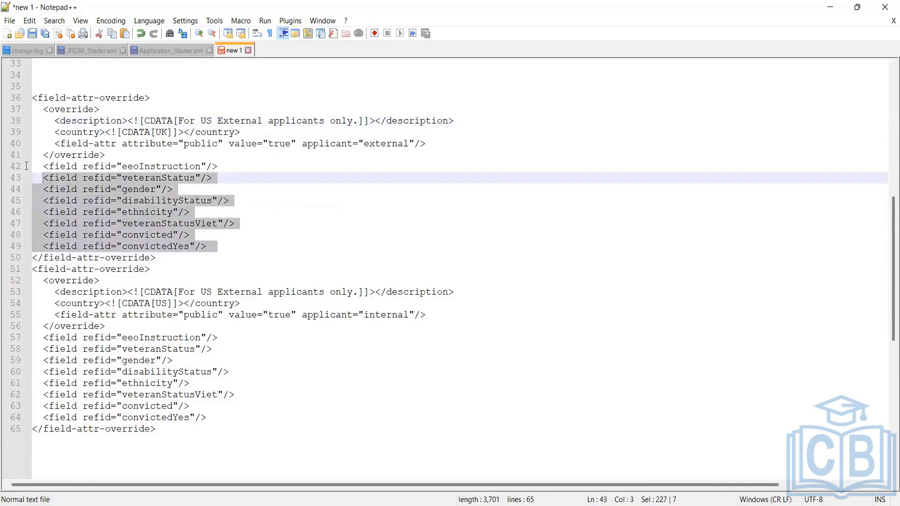
pyautogui.click(33, 167)
pyautogui.moveTo(210, 244); pyautogui.dragTo(34, 168)
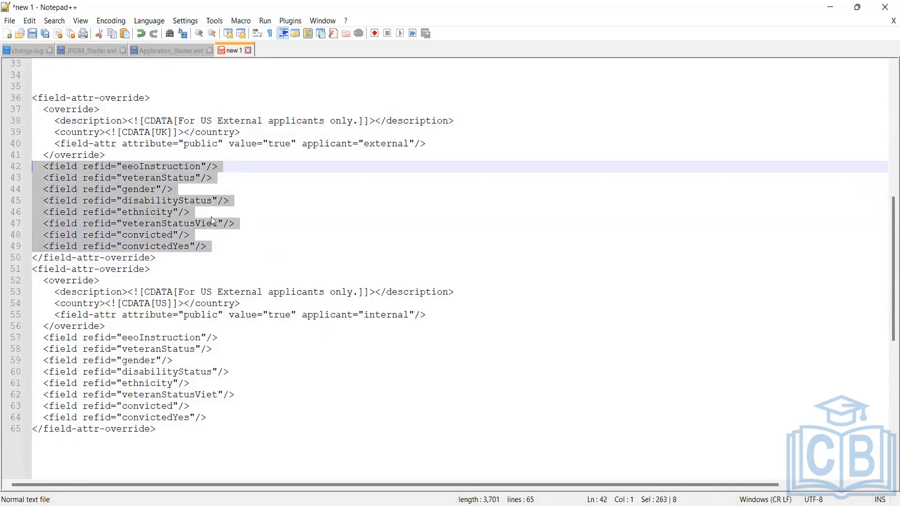
pyautogui.click(255, 217)
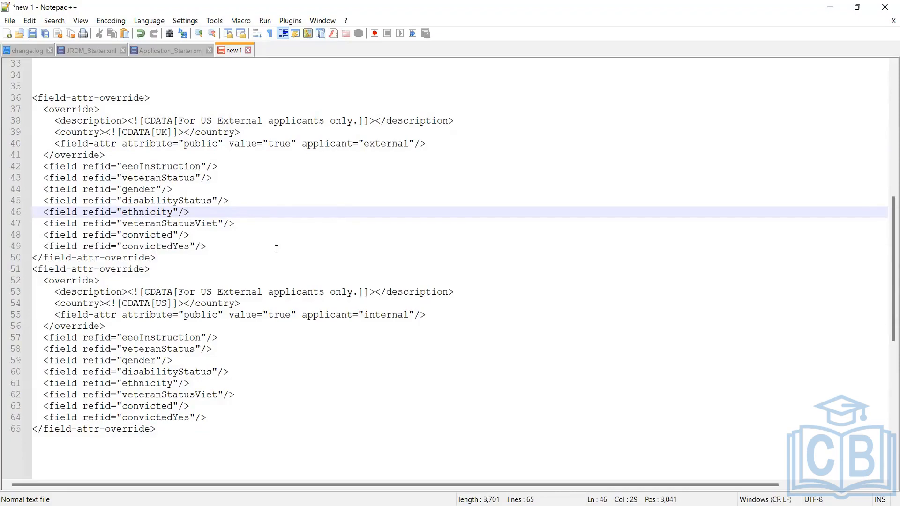
# - Delete the disabilityStatus, ethnicity, veteranStatusViet, convicted and convictedYes field refids from the UK override block
pyautogui.moveTo(206, 246); pyautogui.dragTo(18, 206)
pyautogui.press('BackSpace')
pyautogui.press('BackSpace')
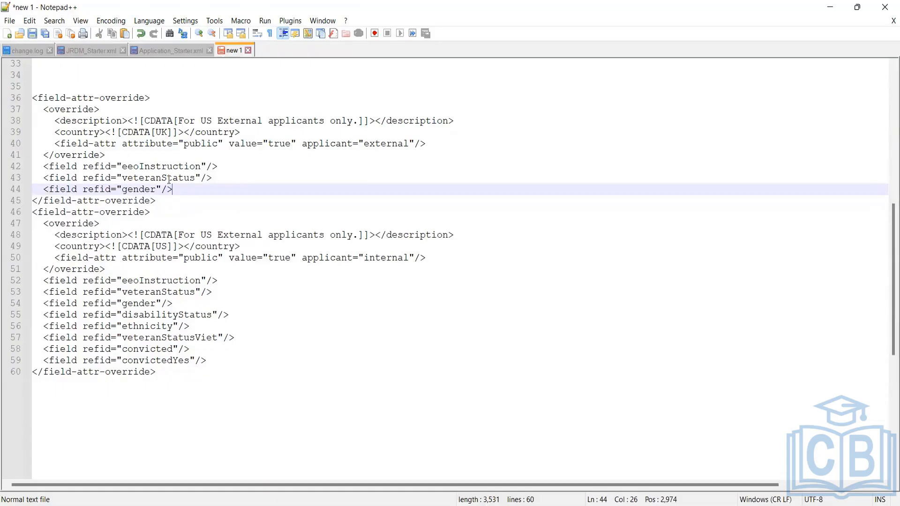
# - Review the scratch file up to its template header, then return to Application_Starter.xml and review its field definitions from firstName to cellPhone
pyautogui.scroll(6, 170, 180)
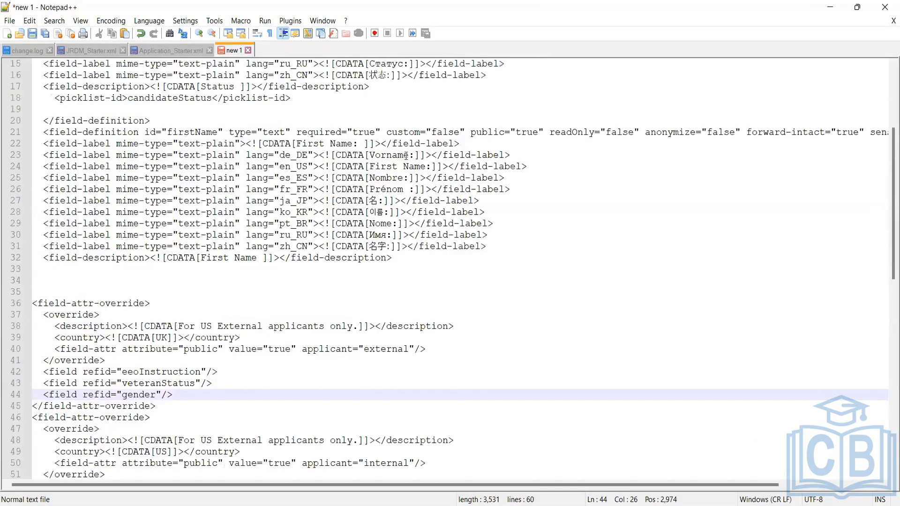
pyautogui.scroll(5, 231, 63)
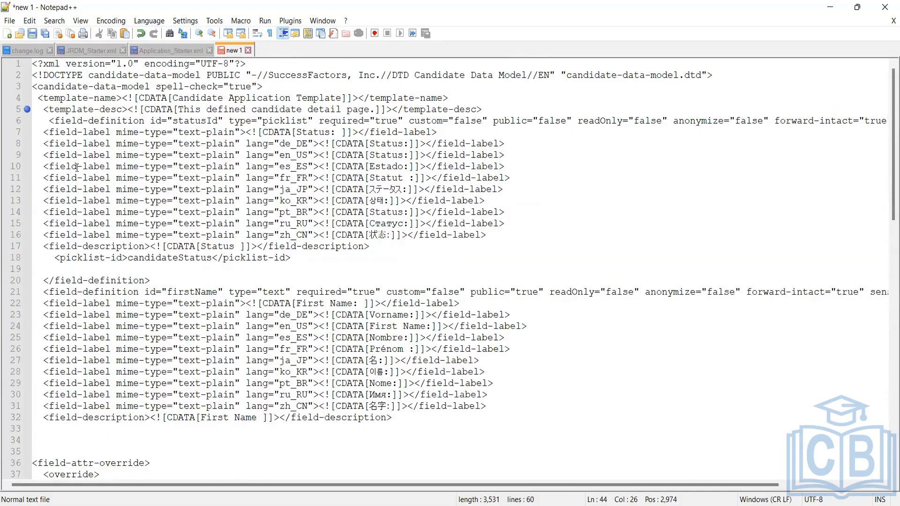
pyautogui.hotkey('ctrl', 'Tab')
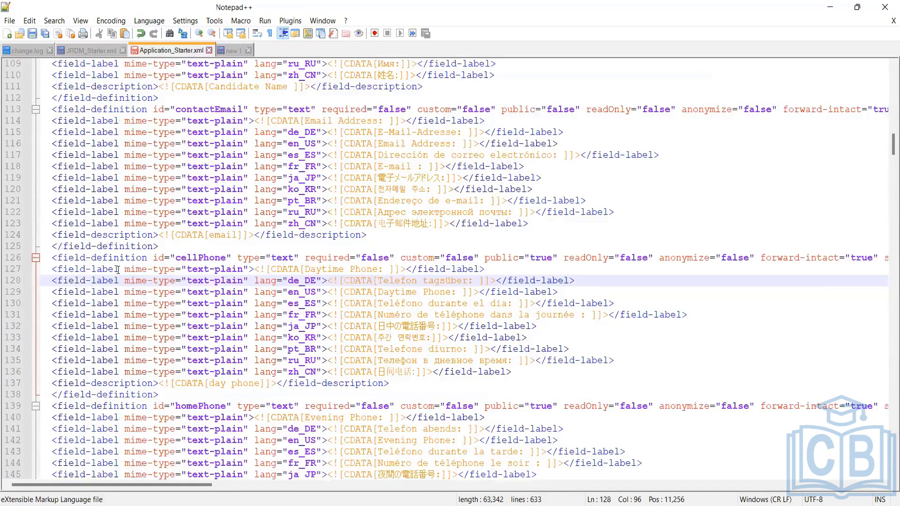
pyautogui.scroll(20, 117, 270)
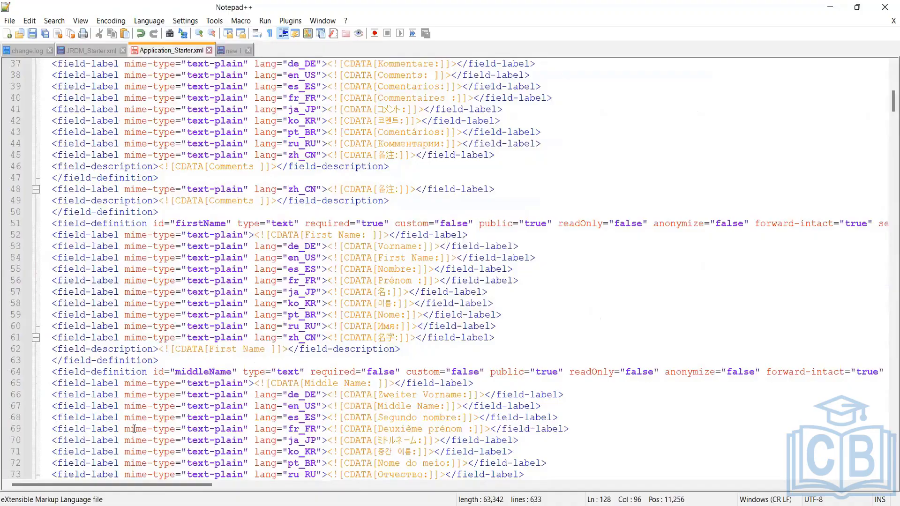
pyautogui.scroll(-19, 136, 429)
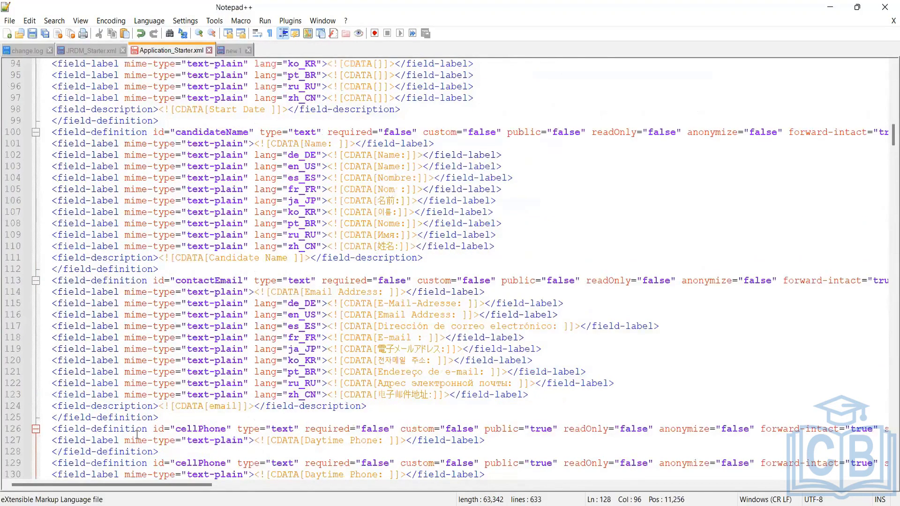
# - Review Application_Starter.xml from the phone field definitions to the field permissions, and return to the override blocks in the scratch file
pyautogui.scroll(-18, 137, 435)
pyautogui.scroll(-20, 240, 356)
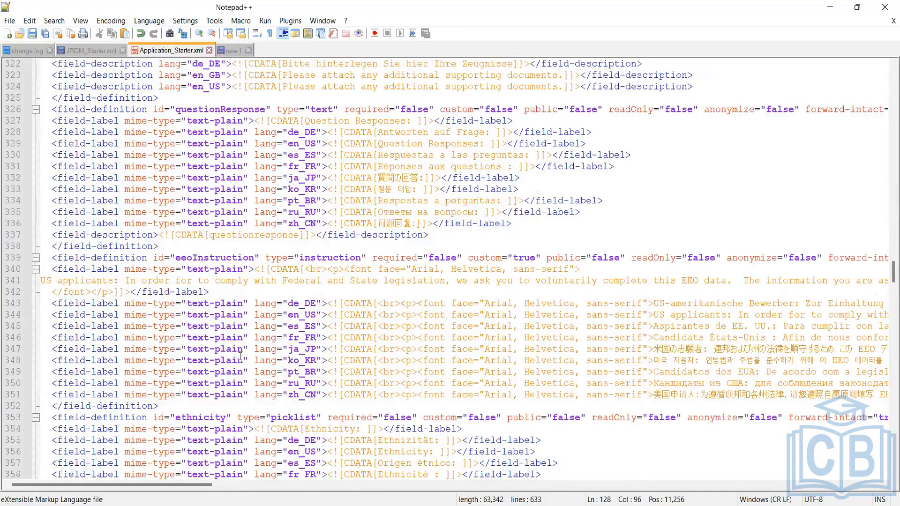
pyautogui.scroll(-20, 223, 83)
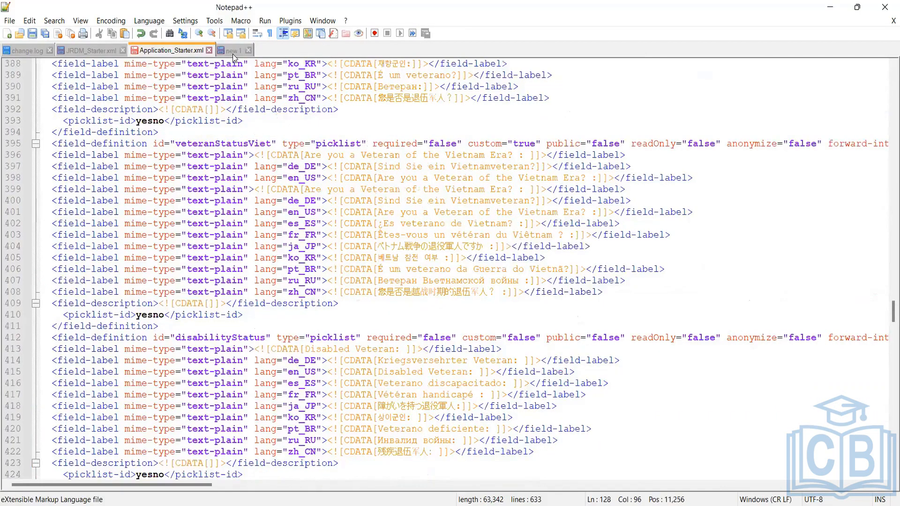
pyautogui.scroll(-20, 199, 350)
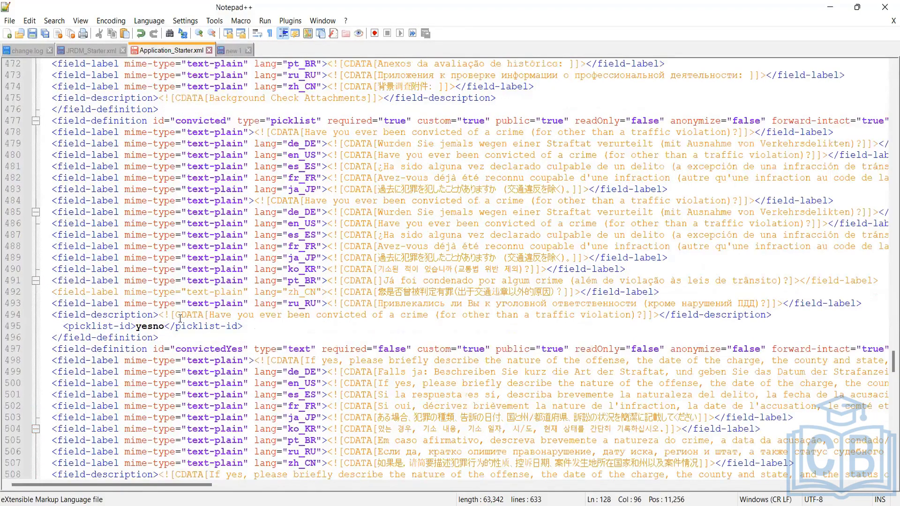
pyautogui.scroll(-20, 128, 224)
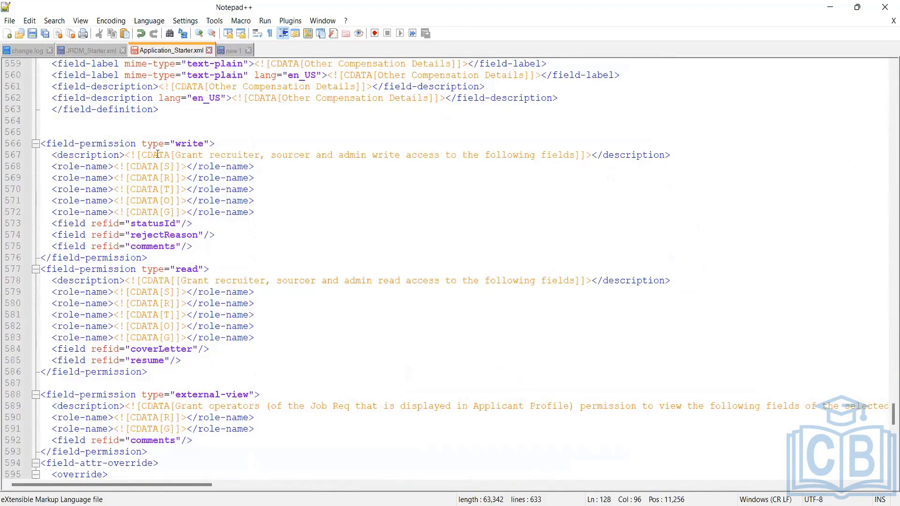
pyautogui.hotkey('ctrl', 'Tab')
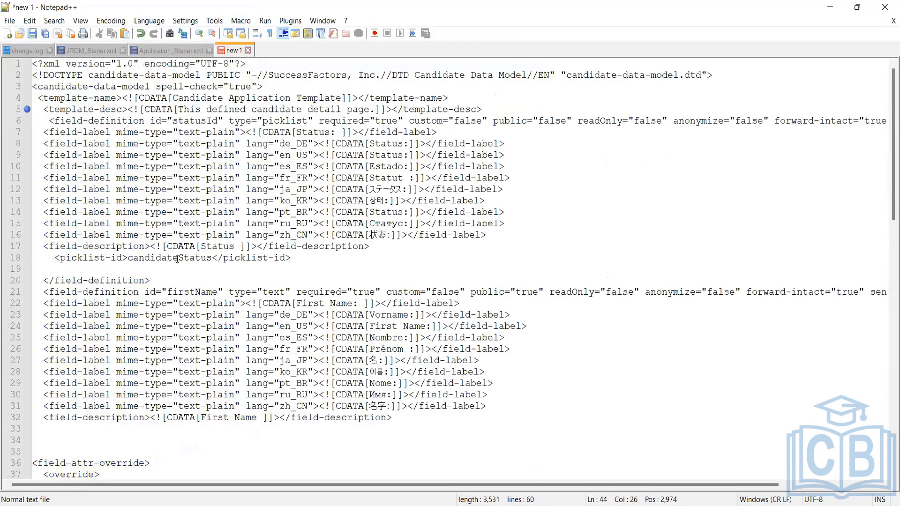
pyautogui.scroll(-7, 110, 347)
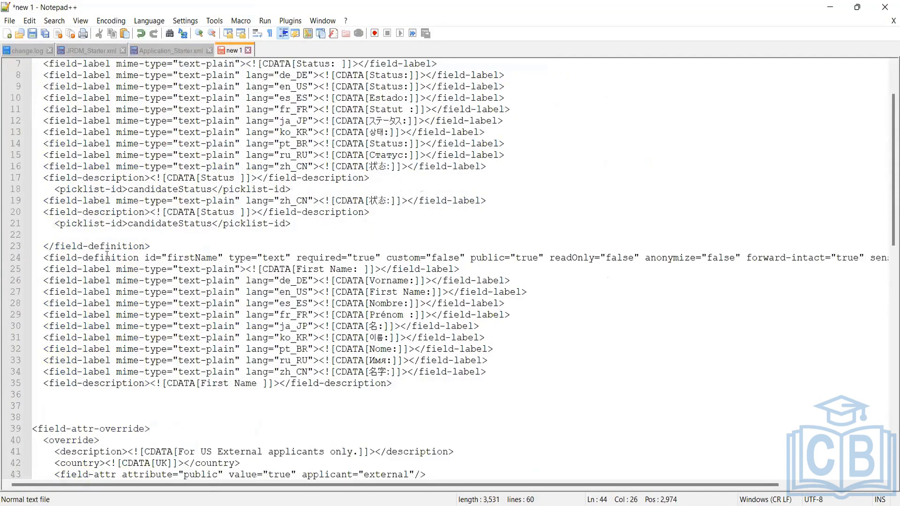
pyautogui.scroll(-5, 191, 217)
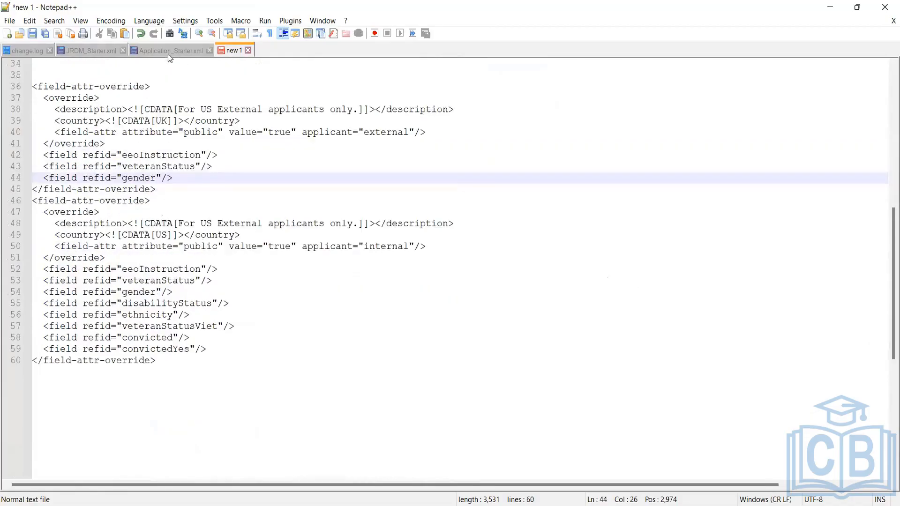
# - Look back through Application_Starter.xml for the noticePeriod field definition
pyautogui.click(167, 51)
pyautogui.scroll(4, 216, 179)
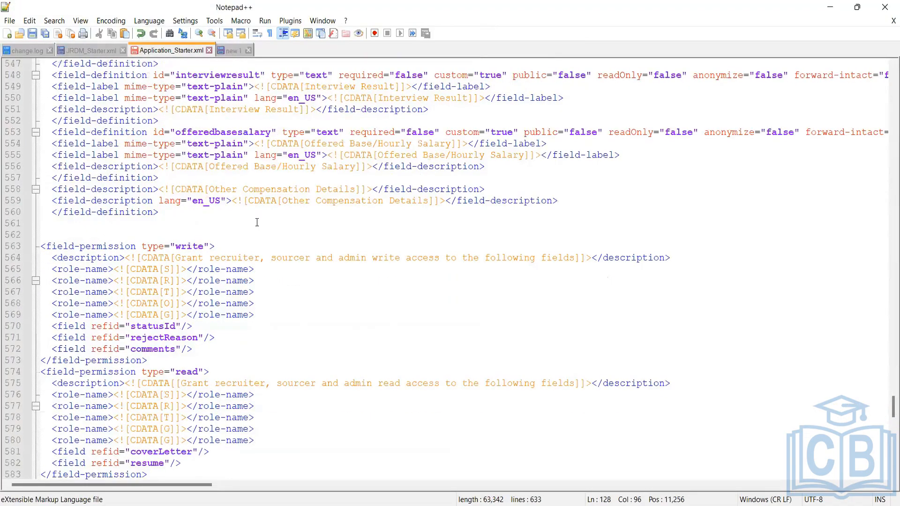
pyautogui.scroll(7, 258, 218)
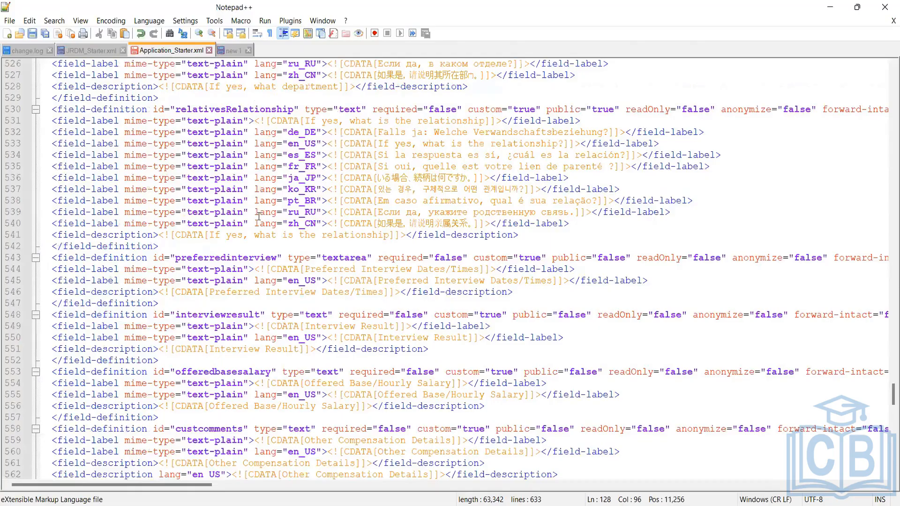
pyautogui.scroll(20, 259, 216)
pyautogui.scroll(15, 258, 216)
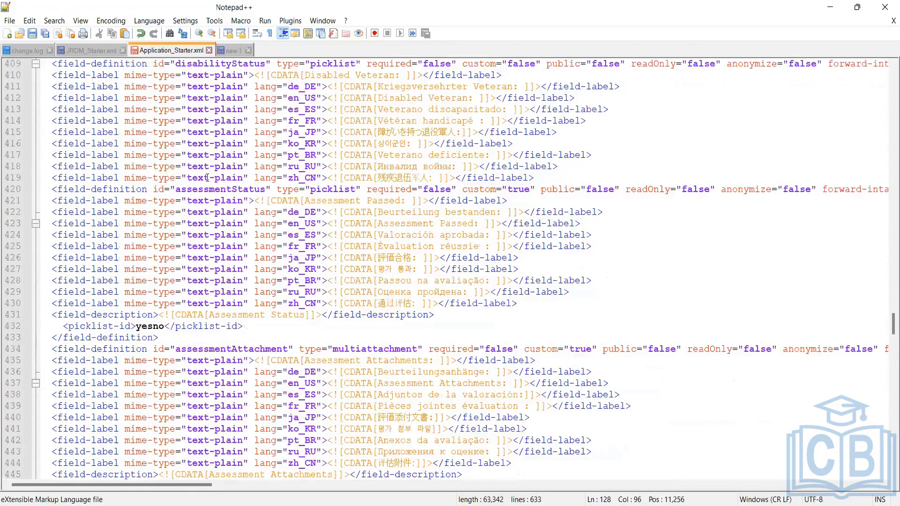
pyautogui.scroll(17, 212, 182)
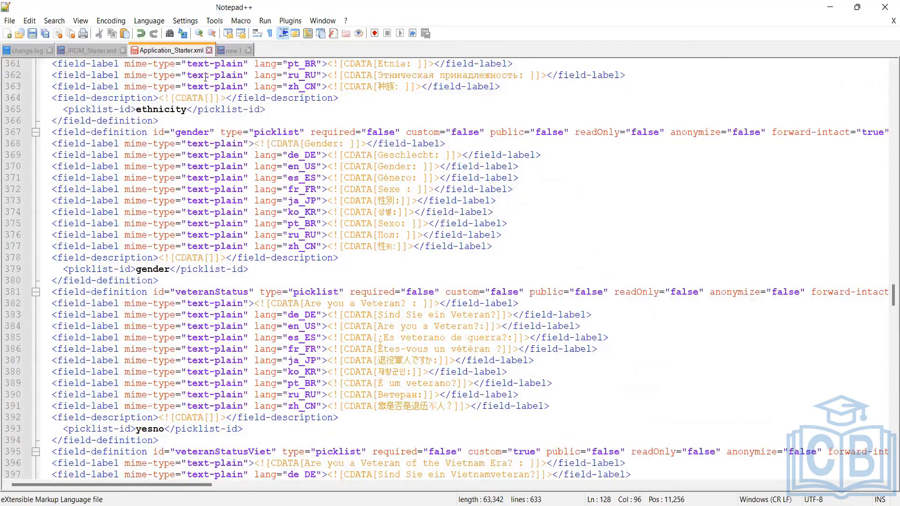
pyautogui.scroll(20, 206, 78)
pyautogui.scroll(20, 225, 205)
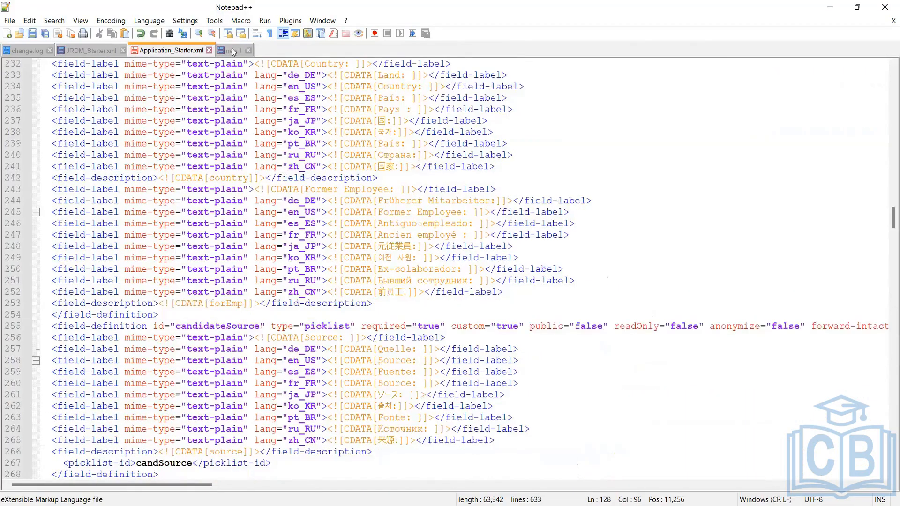
pyautogui.scroll(8, 167, 121)
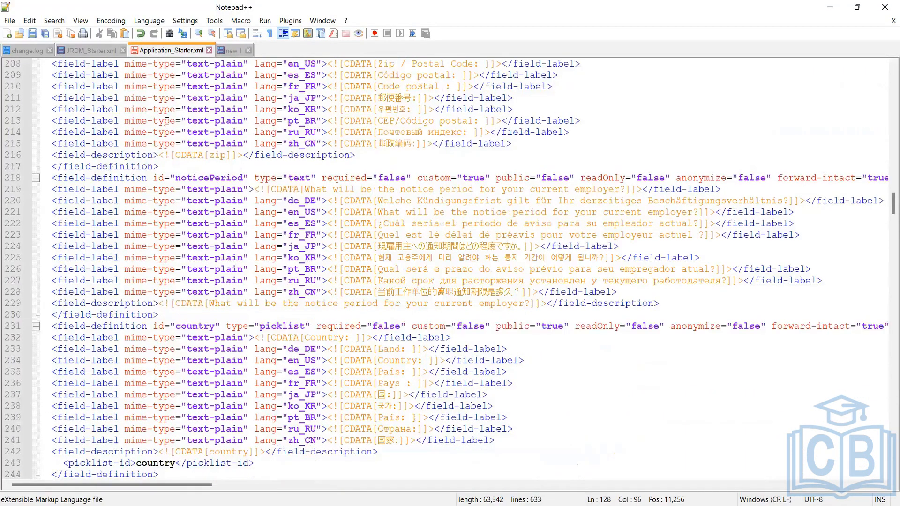
# - In the scratch file's UK override block, replace the gender refid with noticePeriod and delete the eeoInstruction and veteranStatus lines
pyautogui.hotkey('ctrl', 'Tab')
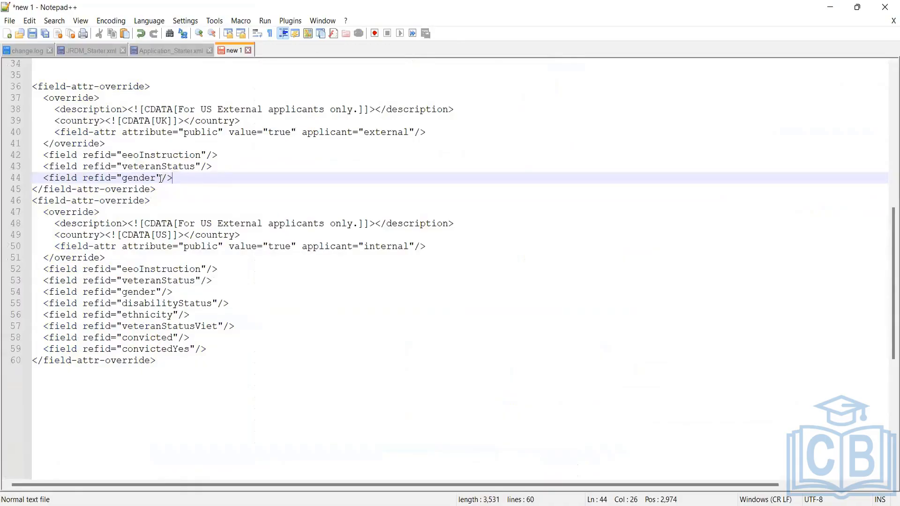
pyautogui.moveTo(157, 179); pyautogui.dragTo(122, 179)
pyautogui.write('noticePeriod')
pyautogui.moveTo(4, 166); pyautogui.dragTo(2, 158)
pyautogui.press('Delete')
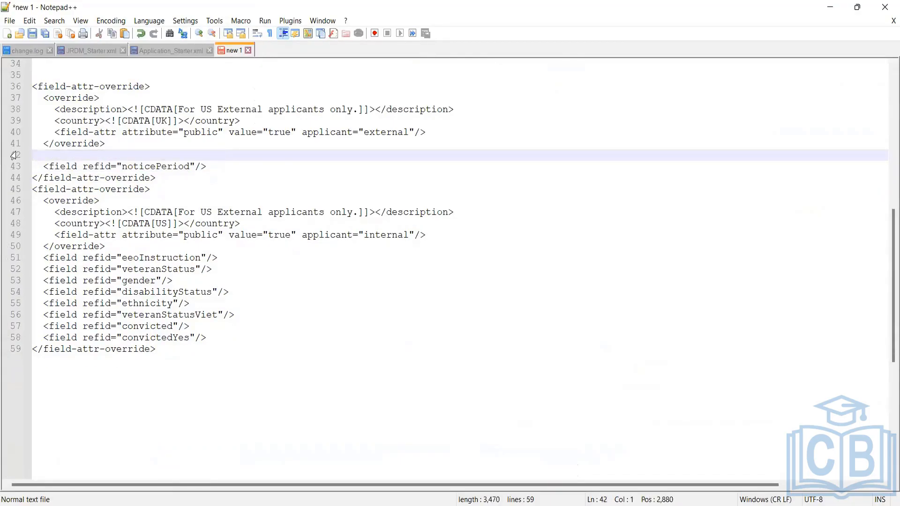
pyautogui.press('BackSpace')
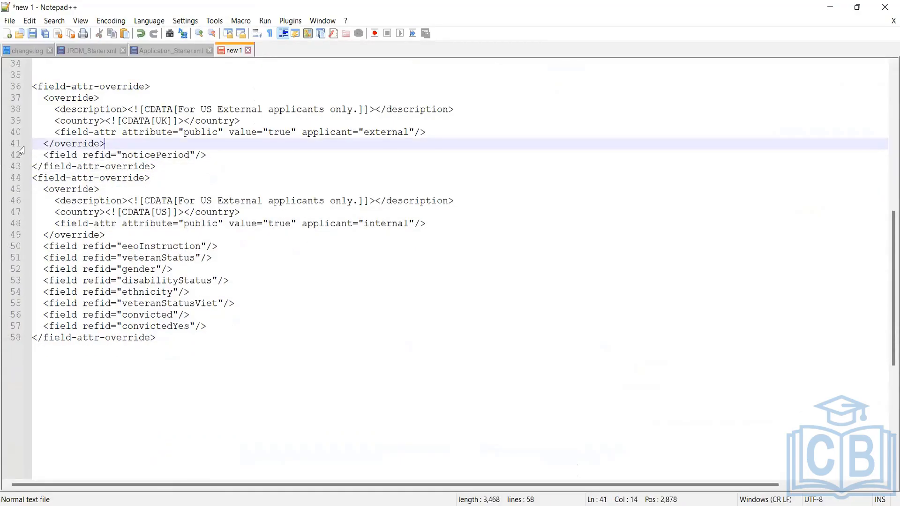
pyautogui.click(149, 168)
pyautogui.click(166, 168)
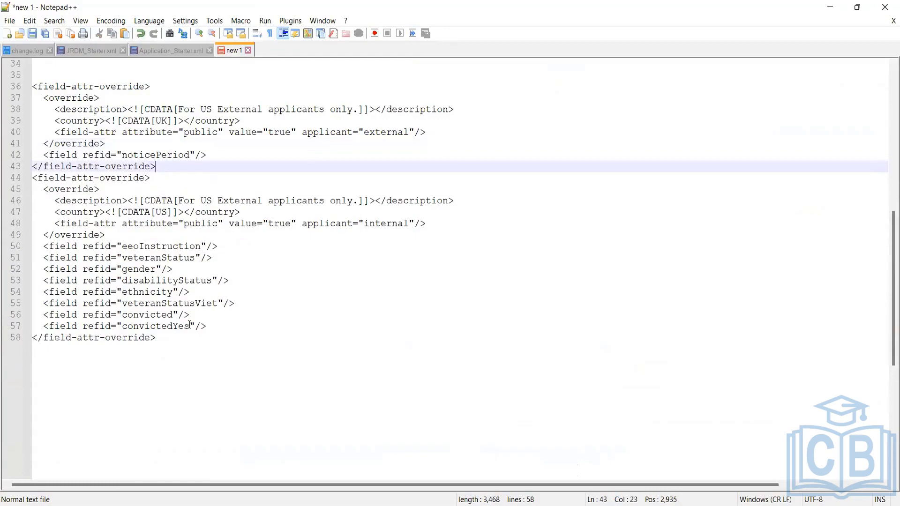
# - Delete the field refid lines from veteranStatus through convictedYes in the US override block
pyautogui.moveTo(209, 327); pyautogui.dragTo(24, 259)
pyautogui.press('BackSpace')
pyautogui.press('BackSpace')
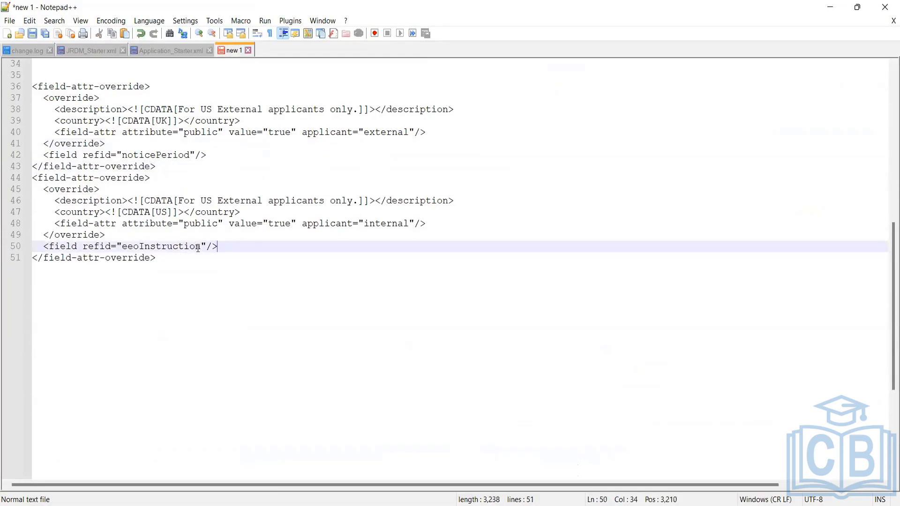
# - Replace the eeoInstruction refid in the US override block with noticePeriod
pyautogui.press('Left')
pyautogui.press('Left')
pyautogui.press('Left')
pyautogui.press('Left')
pyautogui.press('Right')
pyautogui.hotkey('shift', 'Left')
pyautogui.hotkey('shift', 'Left')
pyautogui.hotkey('shift', 'Left')
pyautogui.hotkey('shift', 'Left')
pyautogui.hotkey('shift', 'Left')
pyautogui.hotkey('shift', 'Left')
pyautogui.hotkey('shift', 'Left')
pyautogui.hotkey('shift', 'Left')
pyautogui.hotkey('shift', 'Left')
pyautogui.hotkey('shift', 'Left')
pyautogui.hotkey('shift', 'Left')
pyautogui.hotkey('shift', 'Left')
pyautogui.hotkey('shift', 'Left')
pyautogui.hotkey('shift', 'Left')
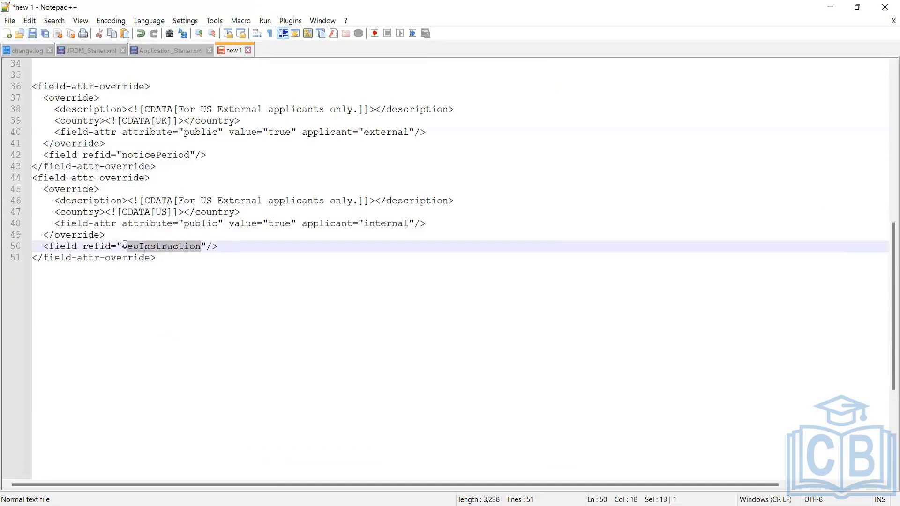
pyautogui.write('noticePeriod')
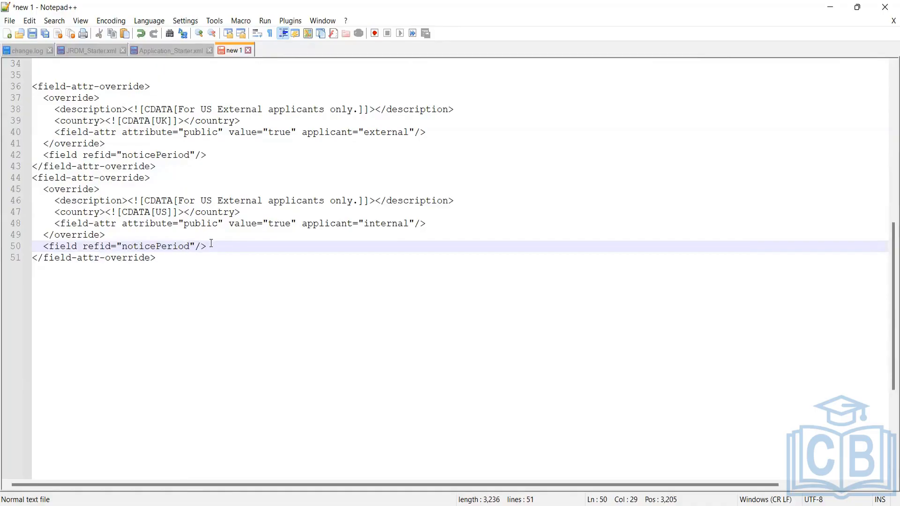
# - Highlight the UK and US override blocks in the scratch file to examine them together
pyautogui.click(163, 266)
pyautogui.keyDown('shift'); pyautogui.click(31, 114); pyautogui.keyUp('shift')
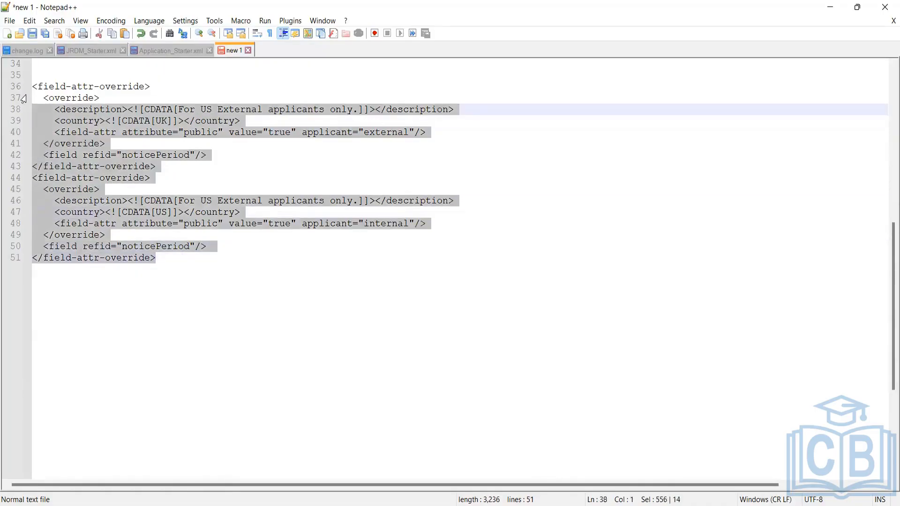
pyautogui.keyDown('shift'); pyautogui.click(23, 98); pyautogui.keyUp('shift')
pyautogui.click(181, 274)
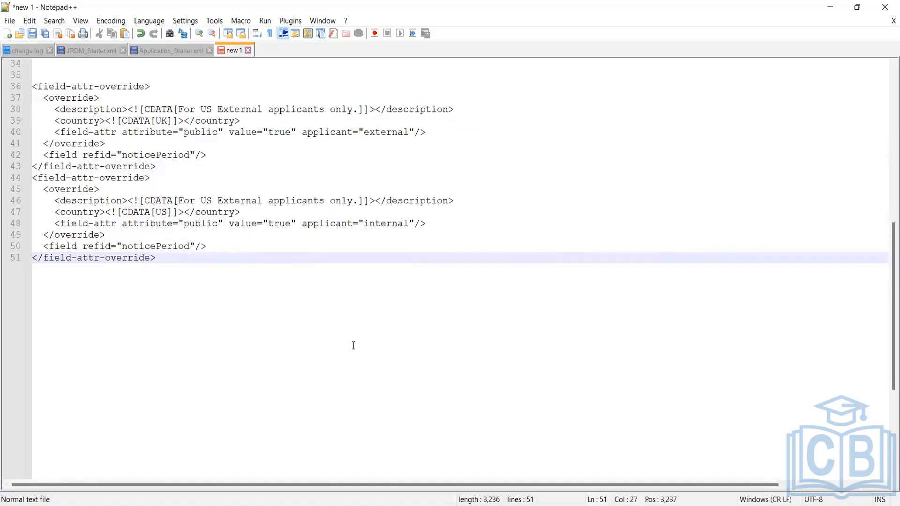
# - Review Application_Starter.xml from the noticePeriod definition down to the button-permission block at the end of the file
pyautogui.hotkey('ctrl', 'Tab')
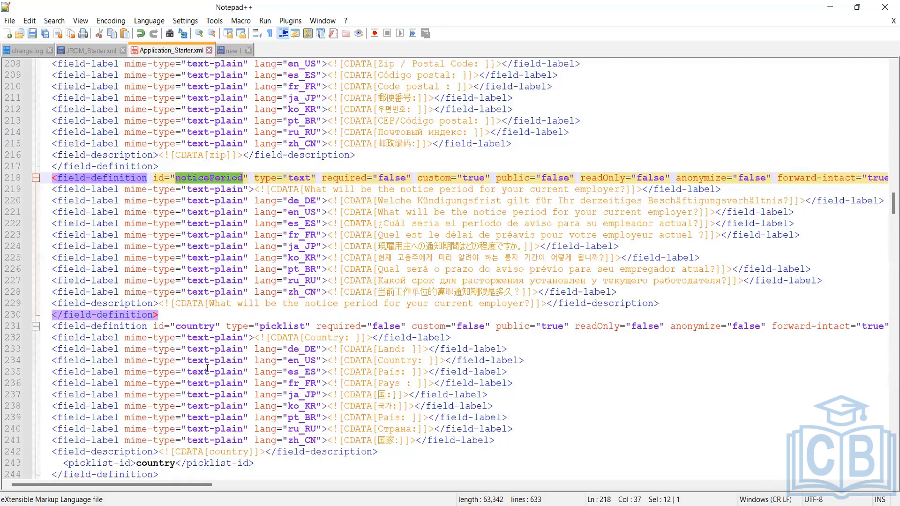
pyautogui.scroll(-1, 204, 370)
pyautogui.scroll(-3, 204, 370)
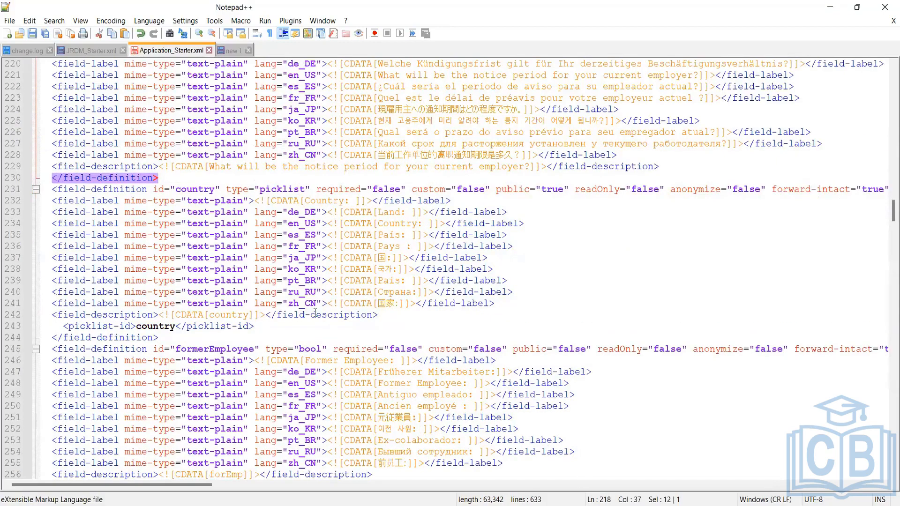
pyautogui.scroll(-20, 83, 185)
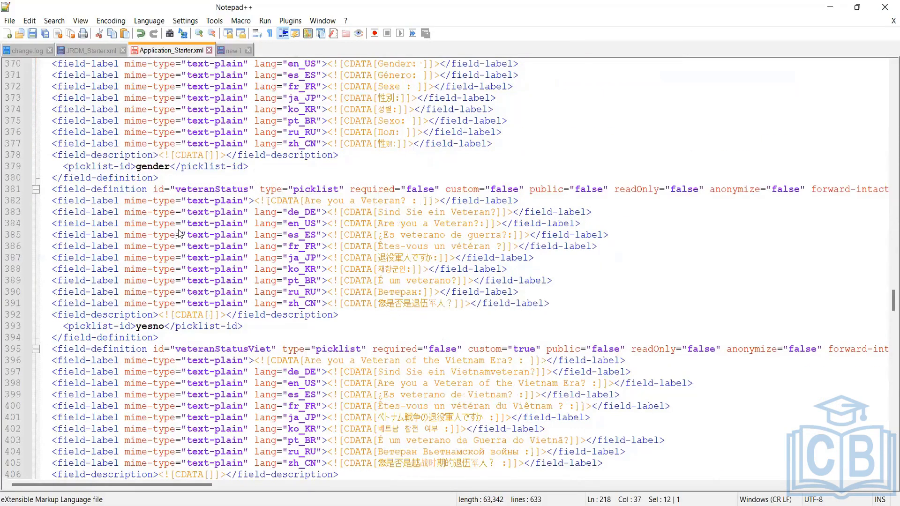
pyautogui.scroll(-20, 298, 262)
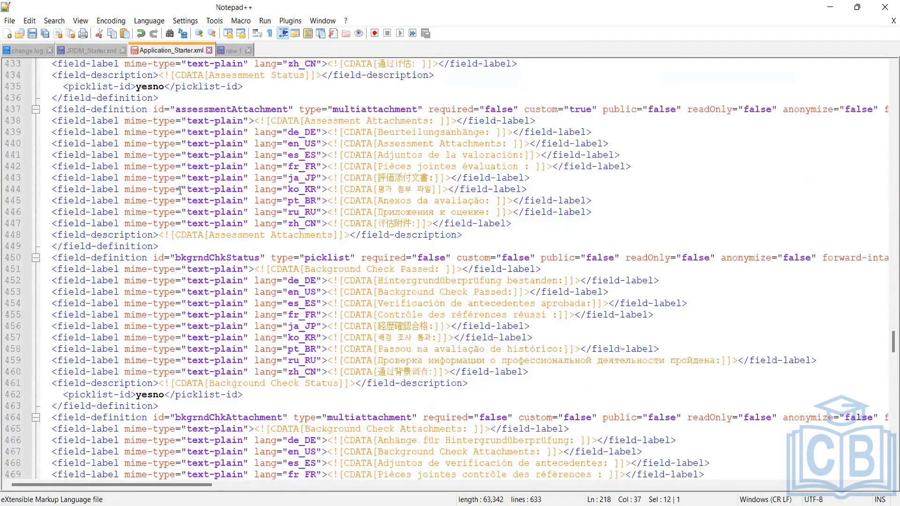
pyautogui.scroll(-20, 196, 225)
pyautogui.scroll(-20, 196, 225)
pyautogui.scroll(-9, 194, 260)
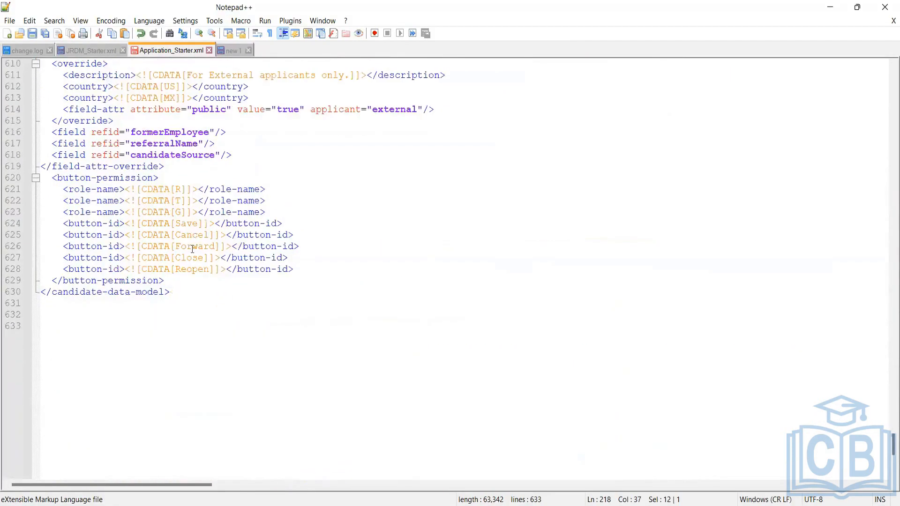
# - Examine the roles and button IDs in the button-permission block, highlighting the block from its opening tag through Reopen
pyautogui.moveTo(293, 269); pyautogui.dragTo(36, 177)
pyautogui.click(214, 224)
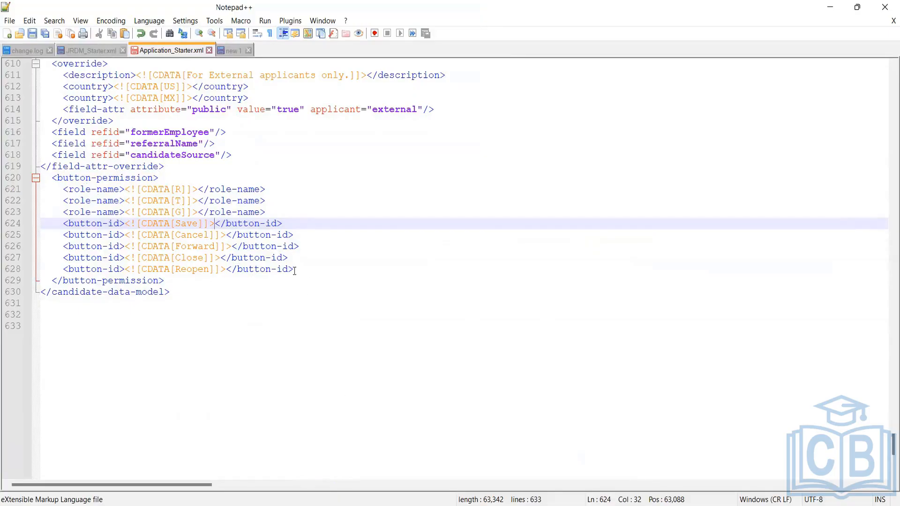
pyautogui.moveTo(294, 270); pyautogui.dragTo(183, 200)
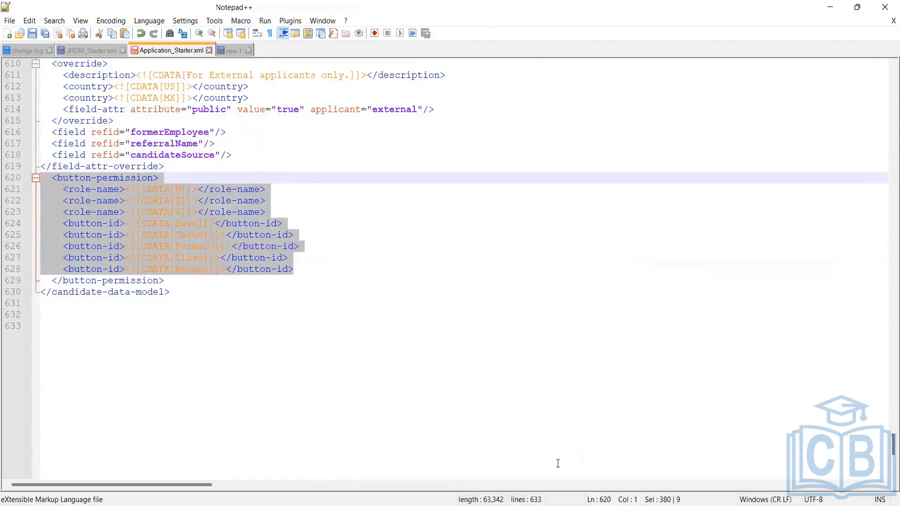
pyautogui.press('Down')
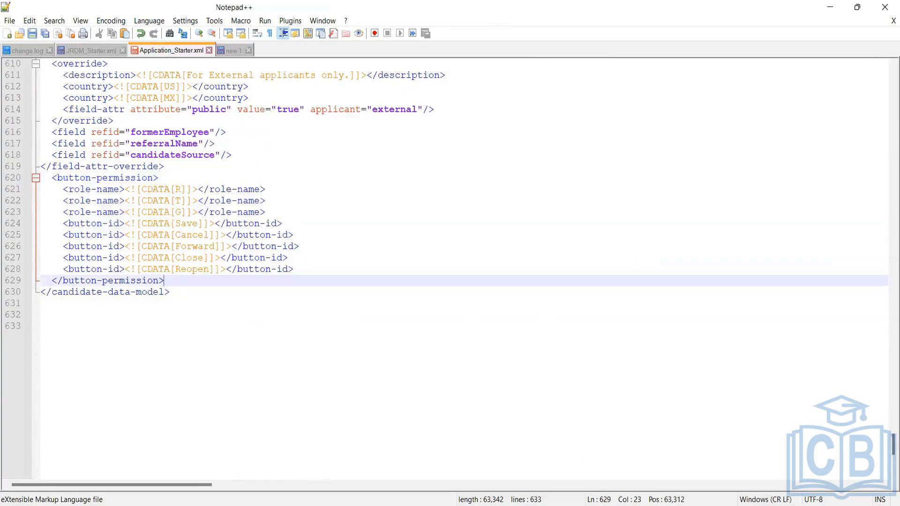
# - Check the multi-stage step notes in Notepad, then highlight the scratch file's content from its end up past both override blocks
pyautogui.hotkey('alt', 'Tab')
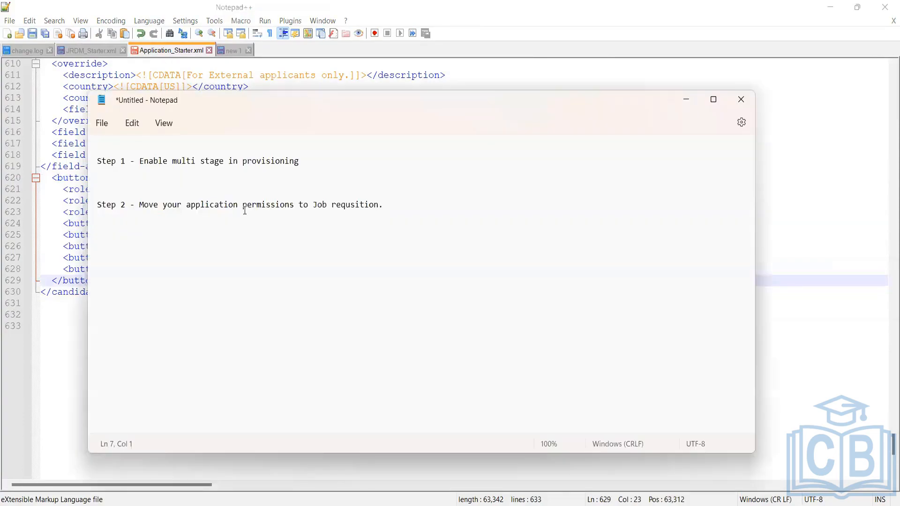
pyautogui.click(235, 49)
pyautogui.scroll(4, 206, 375)
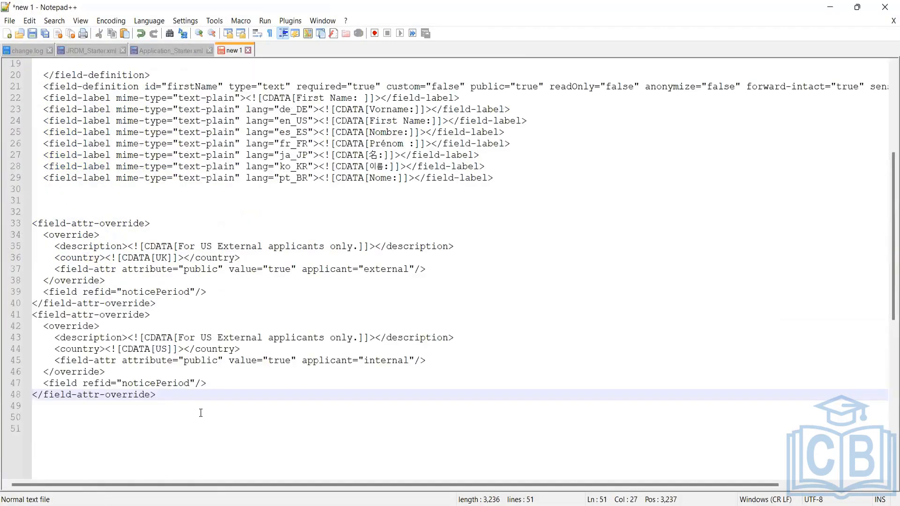
pyautogui.moveTo(201, 413); pyautogui.dragTo(100, 155)
pyautogui.scroll(1, 141, 382)
pyautogui.scroll(2, 43, 282)
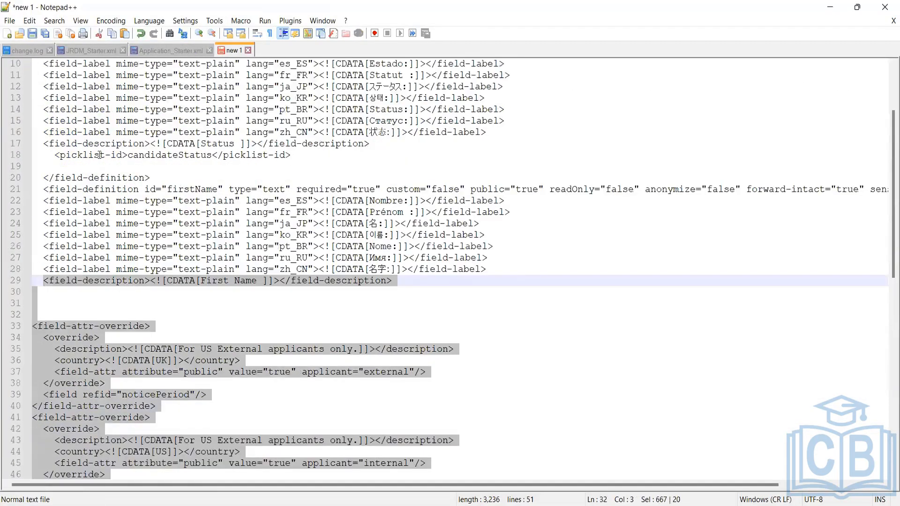
# - Cut everything in Application_Starter.xml from the first write field-permission block through the closing candidate-data-model tag
pyautogui.click(162, 49)
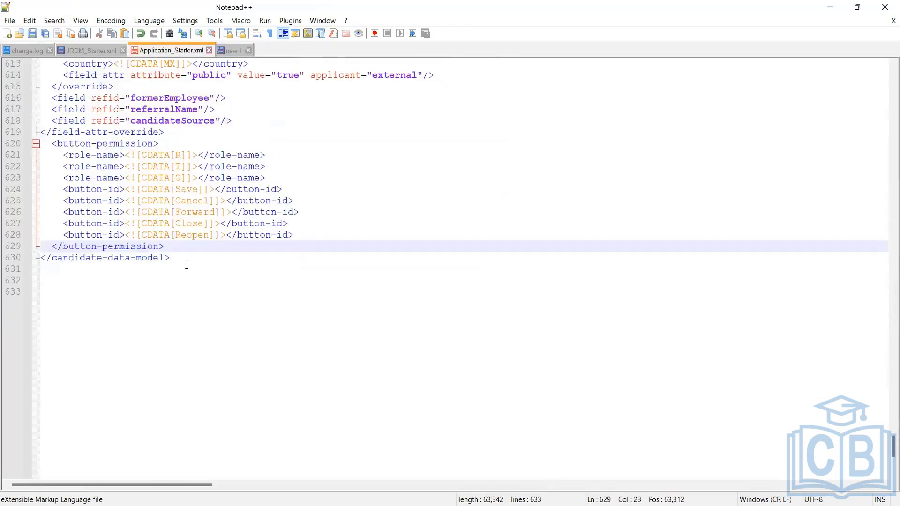
pyautogui.moveTo(186, 265); pyautogui.dragTo(64, 257)
pyautogui.scroll(7, 227, 243)
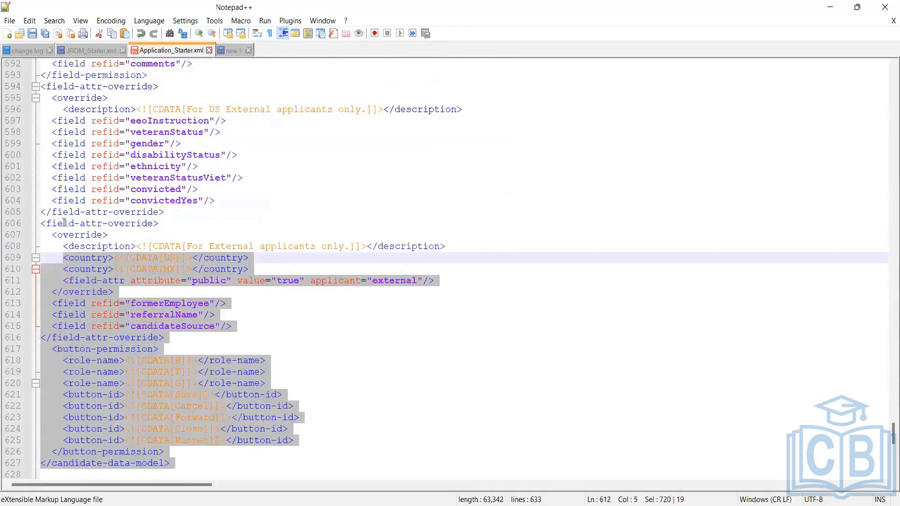
pyautogui.scroll(7, 64, 223)
pyautogui.moveTo(64, 223); pyautogui.dragTo(23, 282)
pyautogui.scroll(6, 64, 223)
pyautogui.scroll(2, 54, 278)
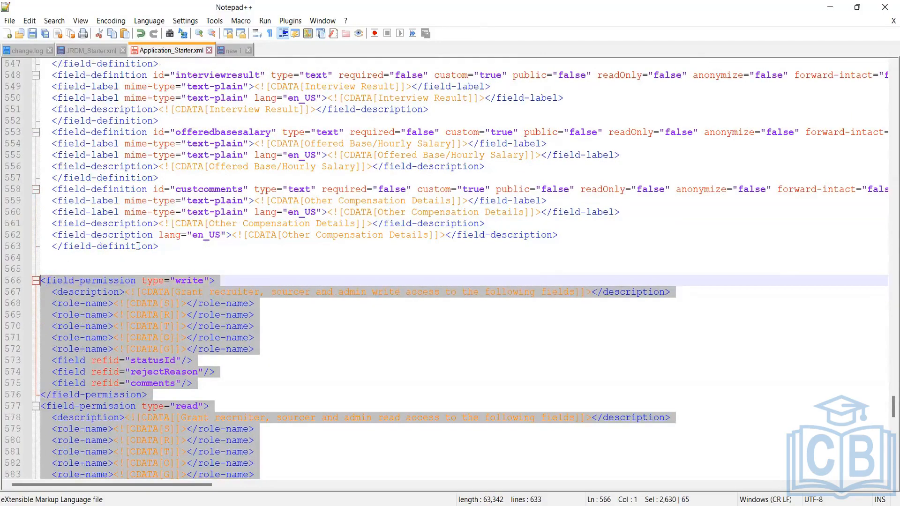
pyautogui.press('Delete')
# - Paste the cut permission and override blocks into JRDM_Starter.xml on a new line after the closing job-req-template tag
pyautogui.click(84, 54)
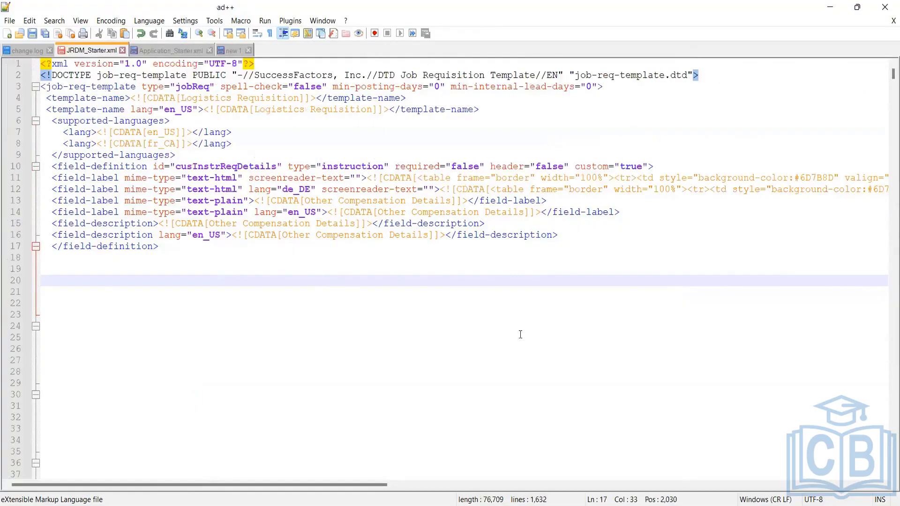
pyautogui.scroll(-20, 521, 366)
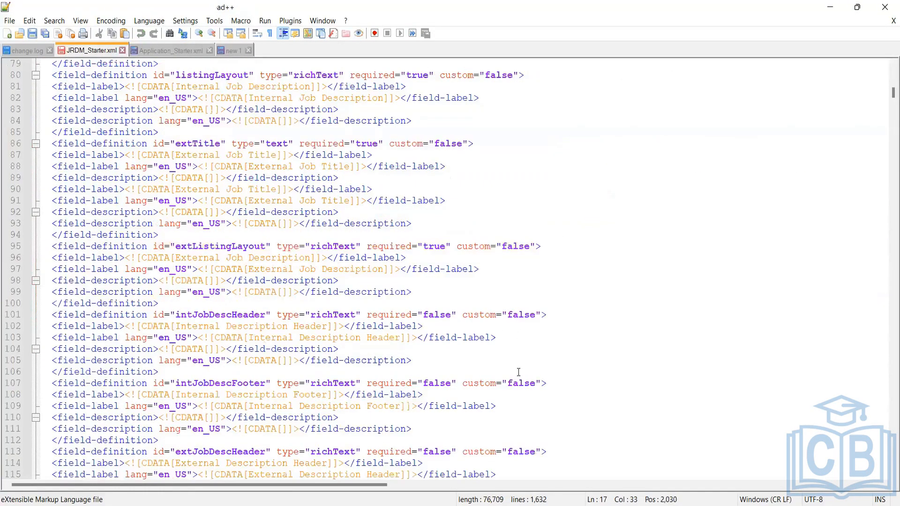
pyautogui.scroll(-20, 515, 389)
pyautogui.scroll(-20, 515, 406)
pyautogui.scroll(-20, 516, 420)
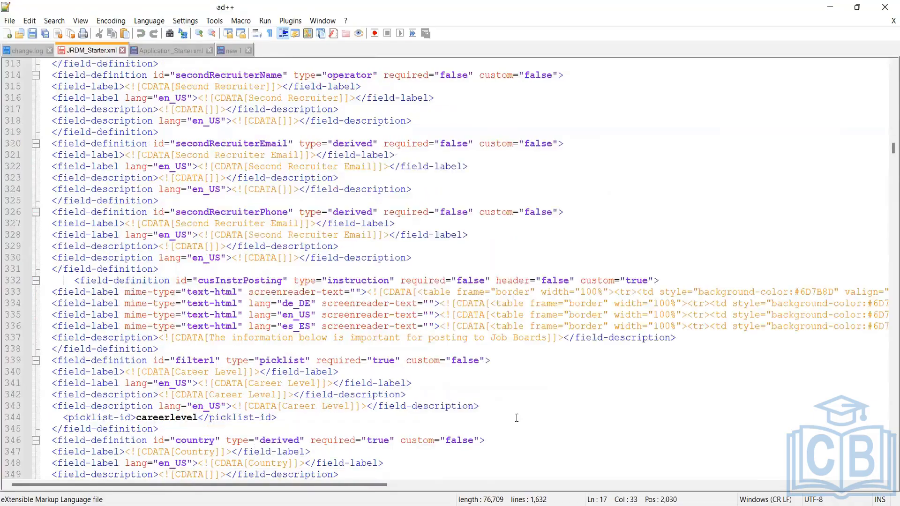
pyautogui.scroll(-20, 539, 437)
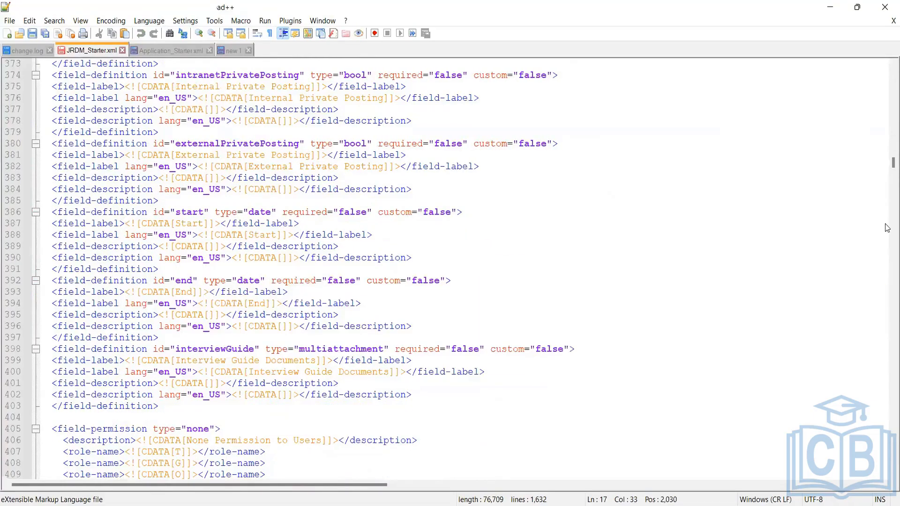
pyautogui.scroll(-20, 887, 228)
pyautogui.scroll(-6, 887, 234)
pyautogui.scroll(-20, 887, 323)
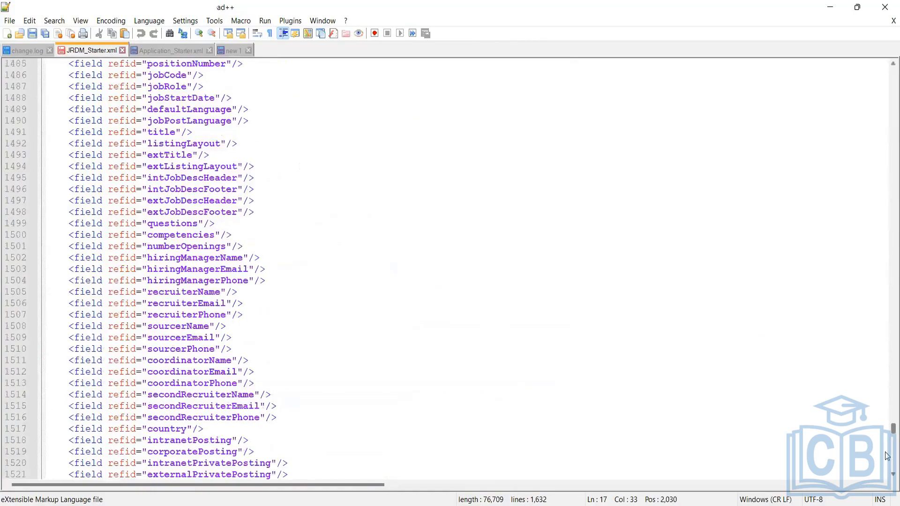
pyautogui.scroll(-20, 887, 459)
pyautogui.scroll(20, 381, 306)
pyautogui.scroll(-20, 141, 291)
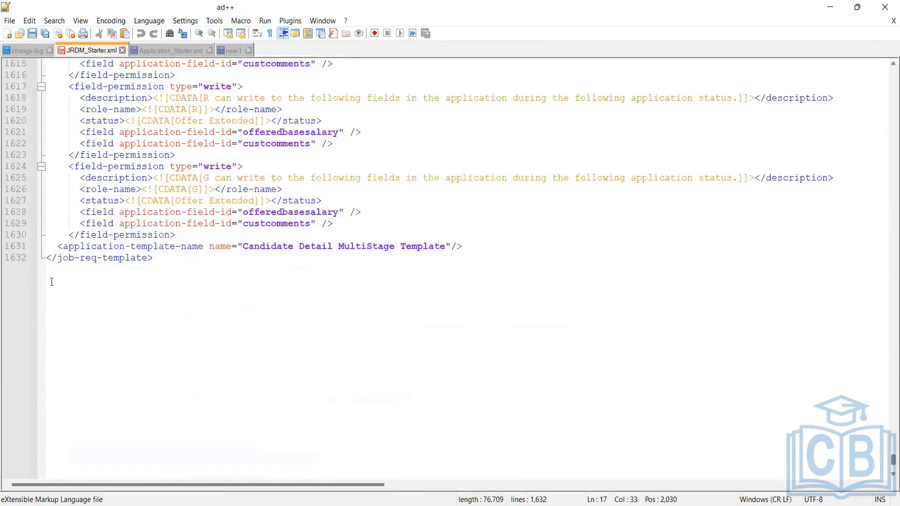
pyautogui.click(59, 271)
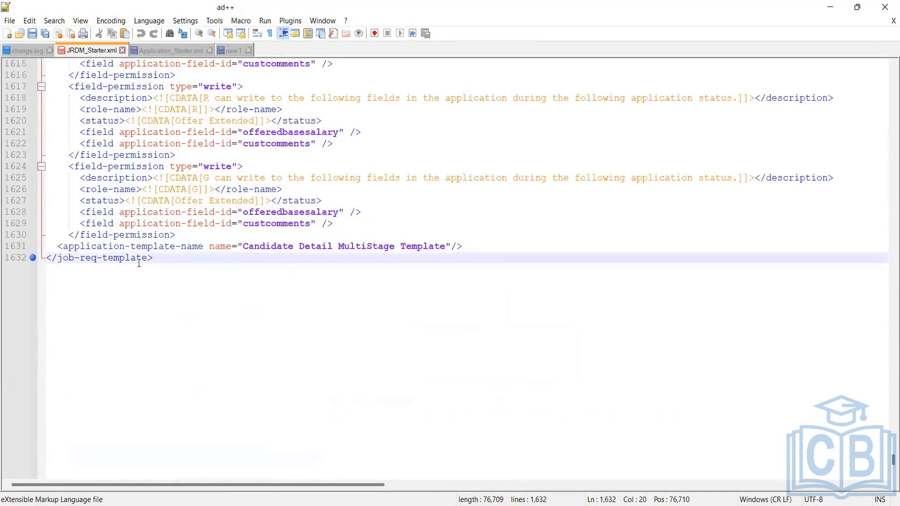
pyautogui.press('Return')
pyautogui.hotkey('ctrl', 'v')
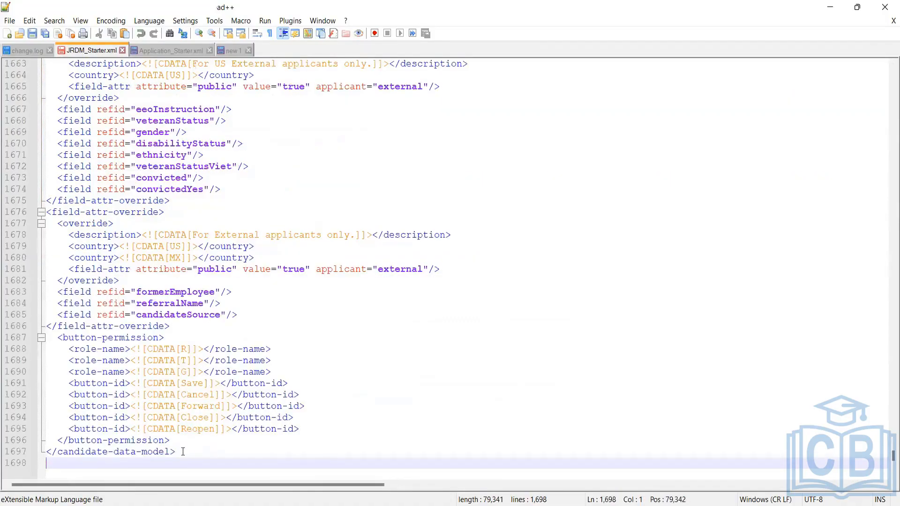
# - Highlight the pasted override and button-permission blocks to examine them, and switch to Notepad to check the multi-stage step notes
pyautogui.moveTo(291, 453); pyautogui.dragTo(553, 155)
pyautogui.click(539, 246)
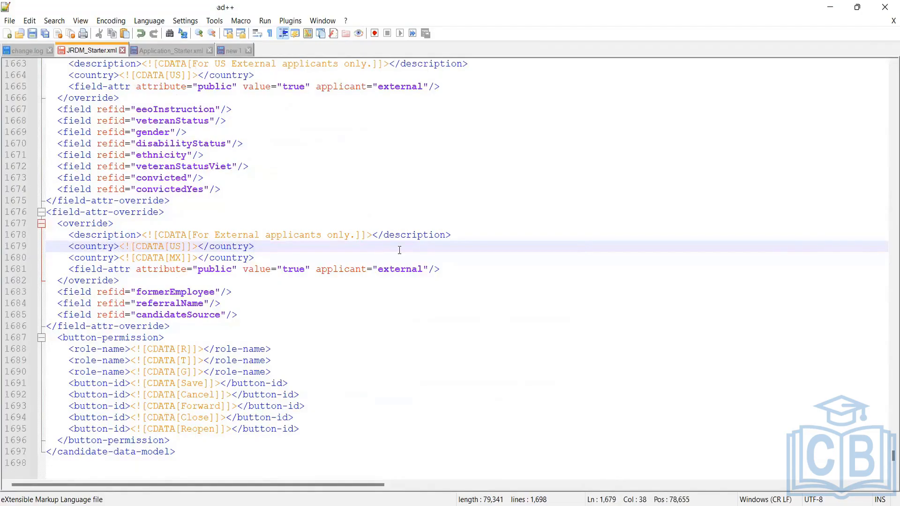
pyautogui.hotkey('alt', 'Tab')
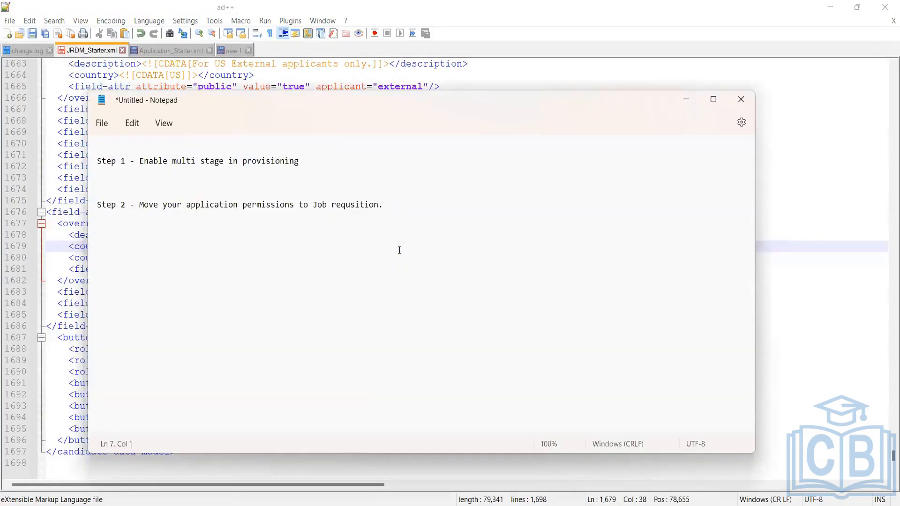